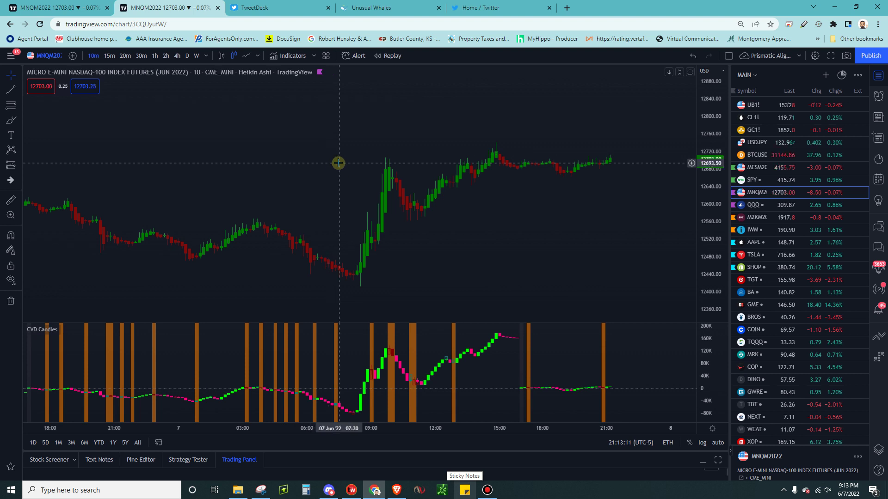
Add the Polarity Divergences script from the trending community scripts to the MNQM2022 chart.
{"action": "left_click", "coordinate": [488, 489]}
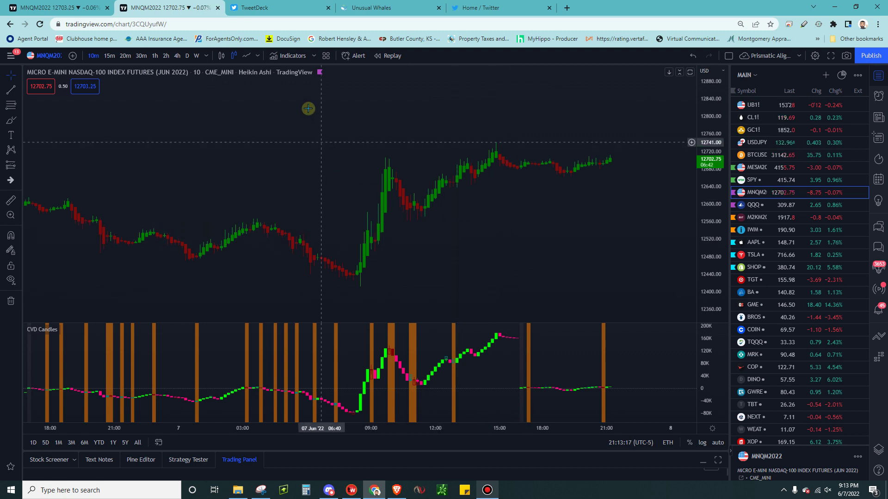
{"action": "left_click", "coordinate": [284, 56]}
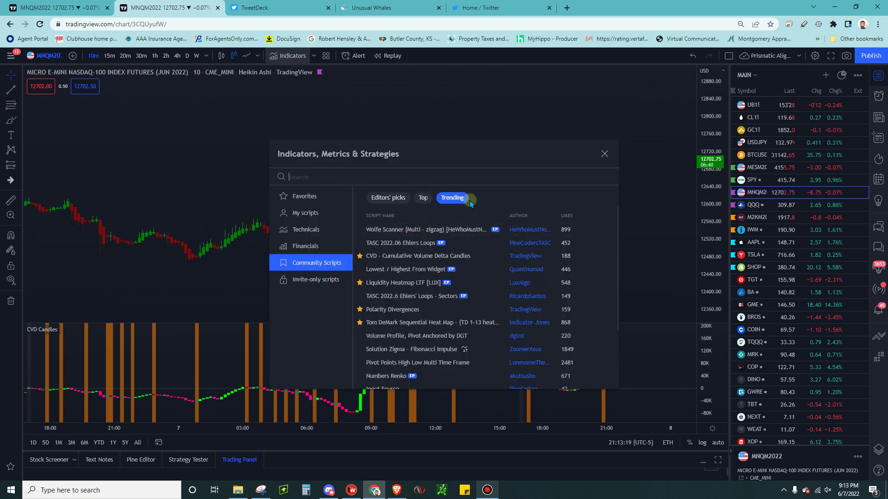
{"action": "left_click", "coordinate": [411, 313]}
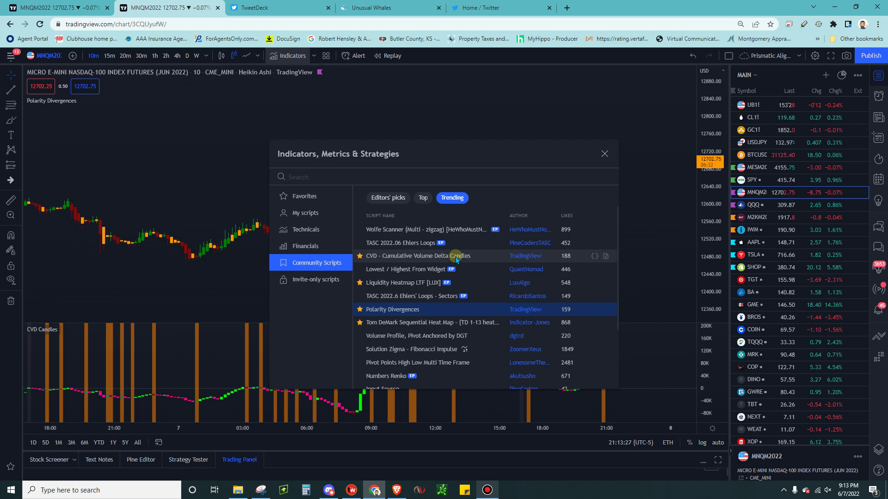
Open the TradingView author profile from the CVD - Cumulative Volume Delta Candles entry and view its published scripts.
{"action": "left_click", "coordinate": [522, 256]}
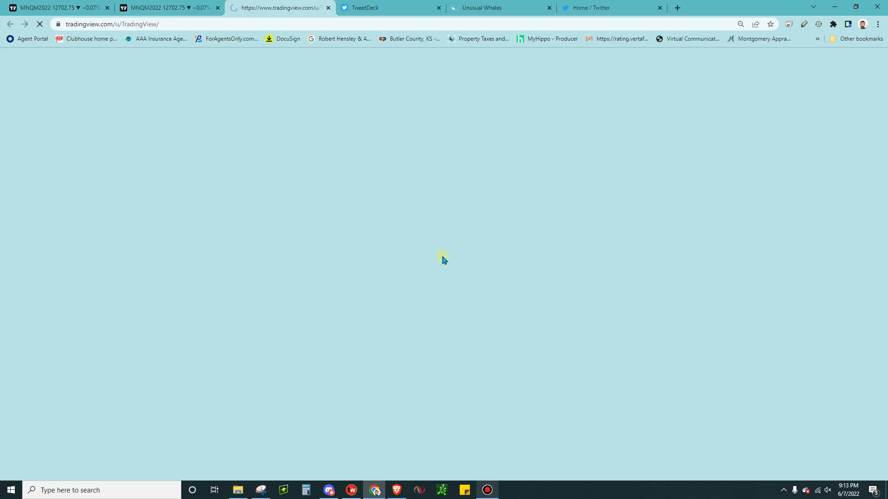
{"action": "scroll", "coordinate": [340, 290], "scroll_direction": "down", "scroll_amount": 2}
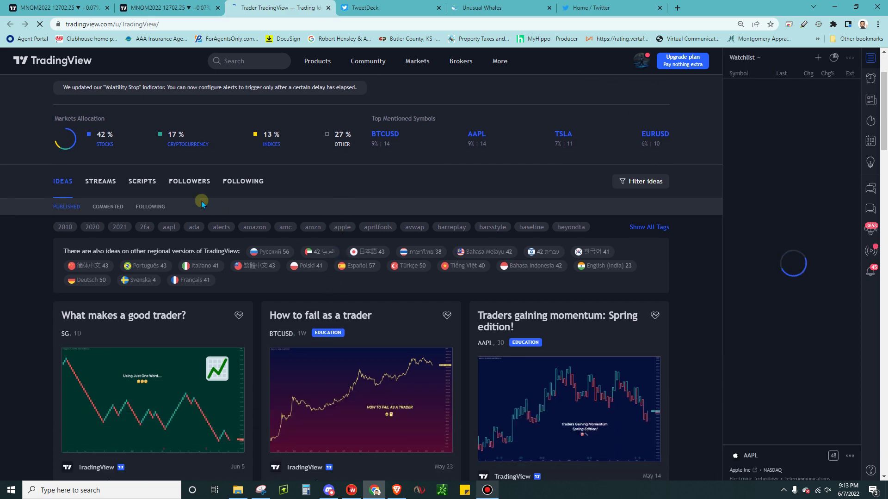
{"action": "left_click", "coordinate": [148, 182]}
{"action": "scroll", "coordinate": [214, 284], "scroll_direction": "down", "scroll_amount": 2}
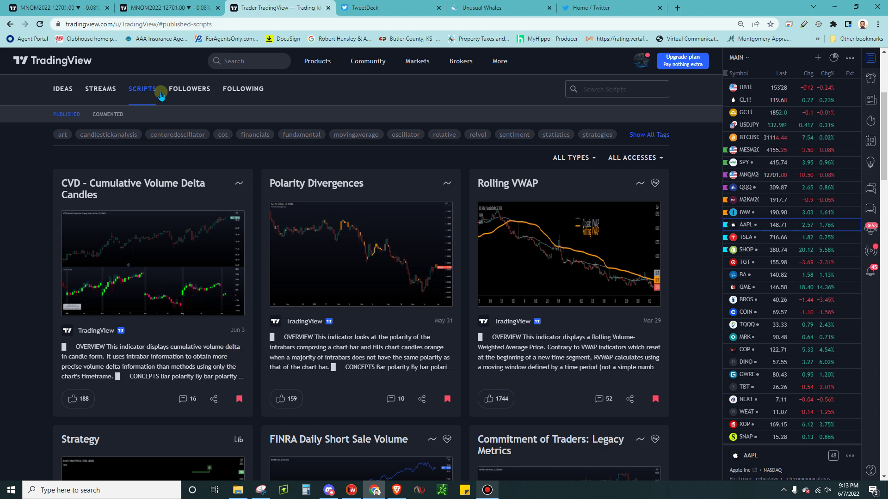
Return to the MNQM2022 chart, dismiss the indicator list and stretch the vertical scale of the CVD Candles pane.
{"action": "left_click", "coordinate": [166, 7]}
{"action": "left_click", "coordinate": [235, 203]}
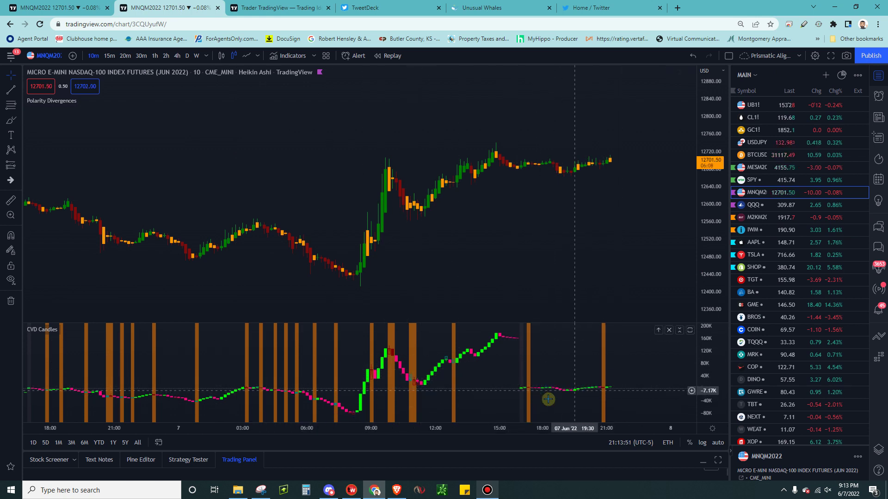
{"action": "left_click_drag", "start_coordinate": [716, 369], "coordinate": [711, 328]}
{"action": "left_click_drag", "start_coordinate": [634, 369], "coordinate": [636, 346]}
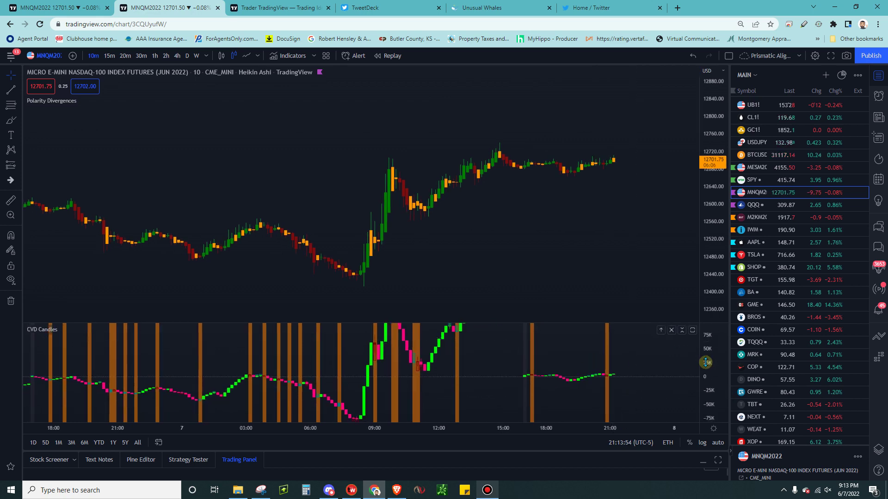
{"action": "left_click_drag", "start_coordinate": [705, 362], "coordinate": [703, 377]}
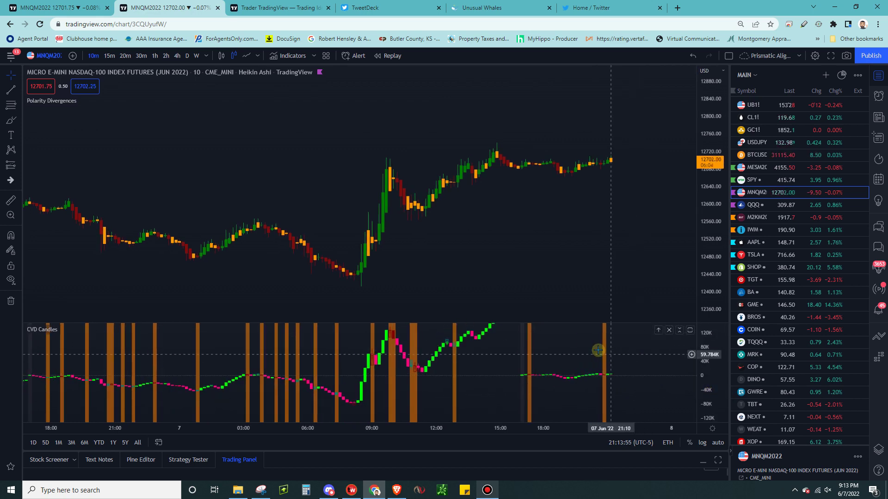
Look over the TradingView profile's published scripts once more and go back to the chart.
{"action": "left_click", "coordinate": [283, 13]}
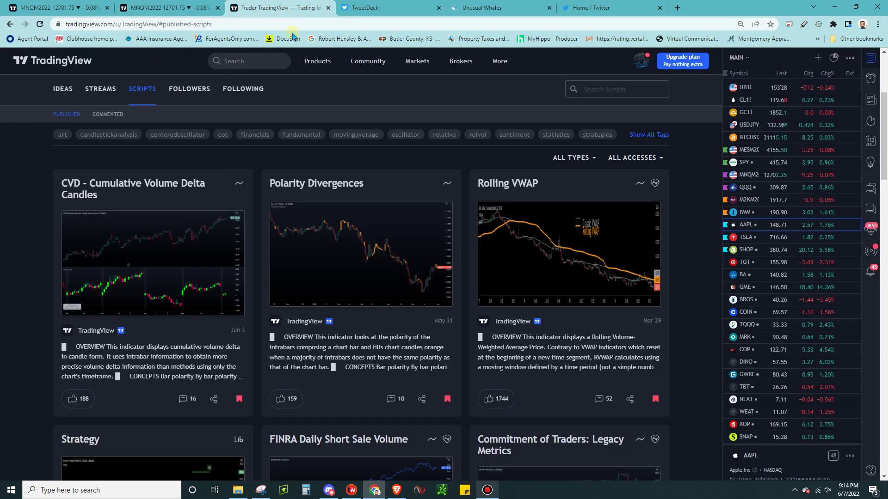
{"action": "scroll", "coordinate": [361, 325], "scroll_direction": "down", "scroll_amount": 1}
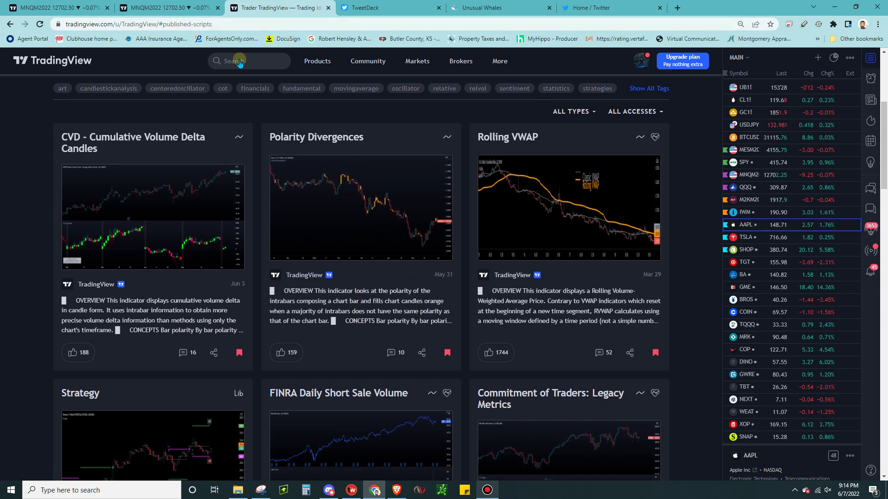
{"action": "left_click", "coordinate": [175, 8]}
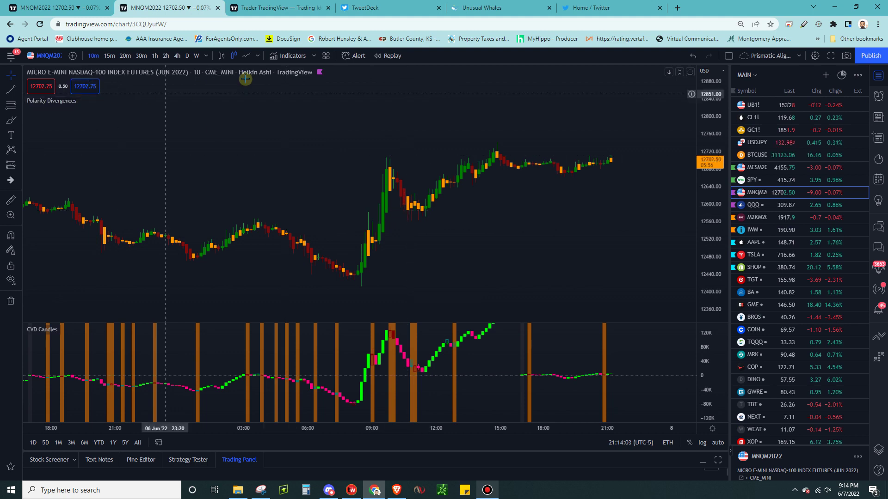
Read the Polarity Divergences script description, including bar polarity, intrabars and the lower timeframe table, and close it.
{"action": "left_click", "coordinate": [287, 56]}
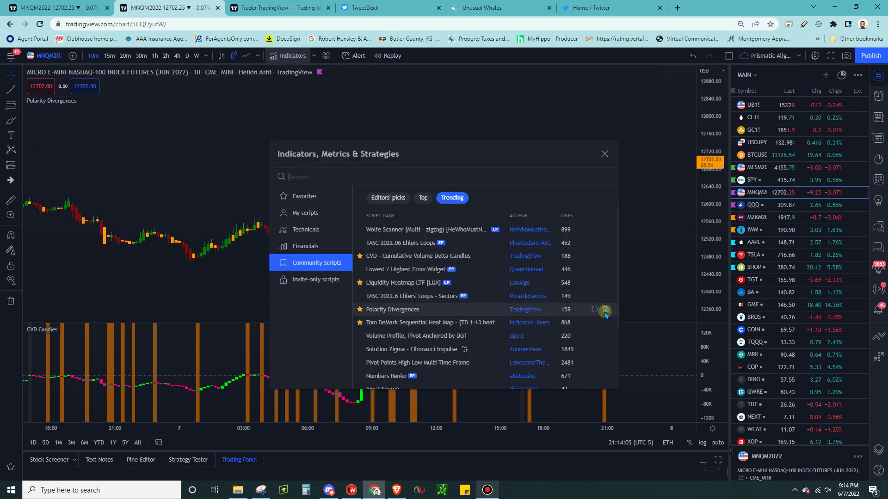
{"action": "left_click", "coordinate": [605, 309]}
{"action": "scroll", "coordinate": [430, 333], "scroll_direction": "down", "scroll_amount": 5}
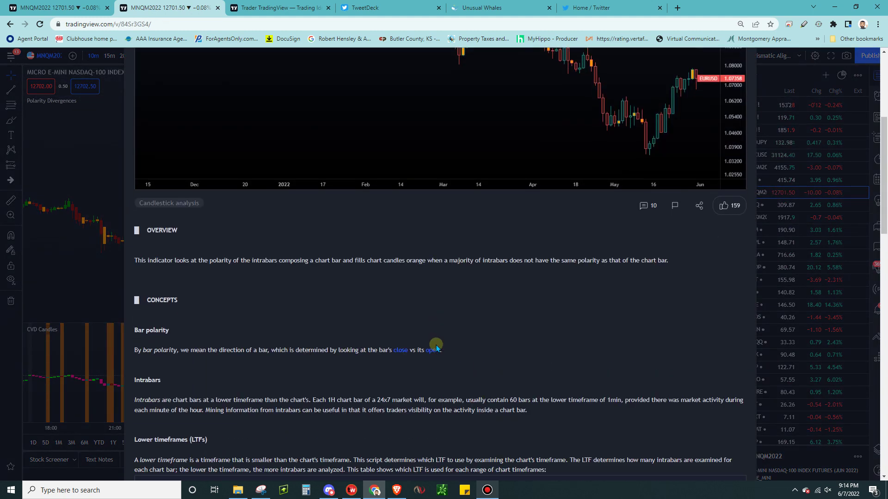
{"action": "scroll", "coordinate": [435, 342], "scroll_direction": "down", "scroll_amount": 3}
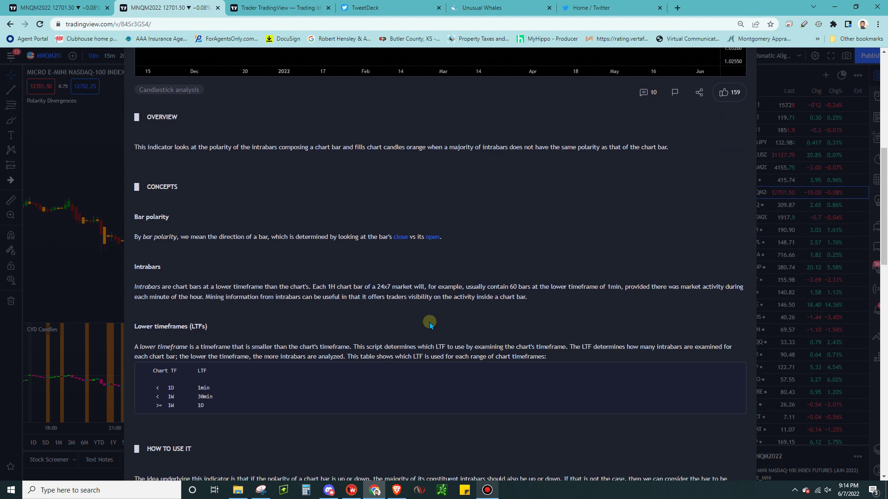
{"action": "scroll", "coordinate": [416, 291], "scroll_direction": "down", "scroll_amount": 3}
{"action": "scroll", "coordinate": [214, 270], "scroll_direction": "up", "scroll_amount": 2}
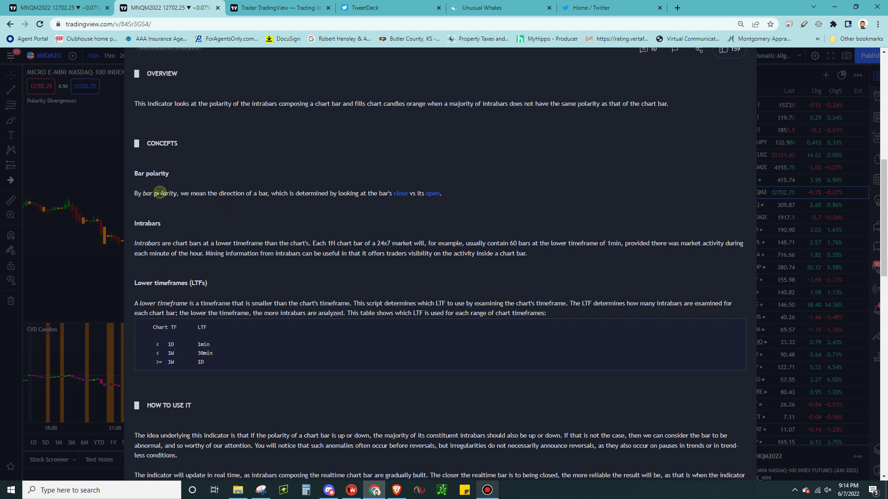
{"action": "left_click_drag", "start_coordinate": [193, 193], "coordinate": [247, 194]}
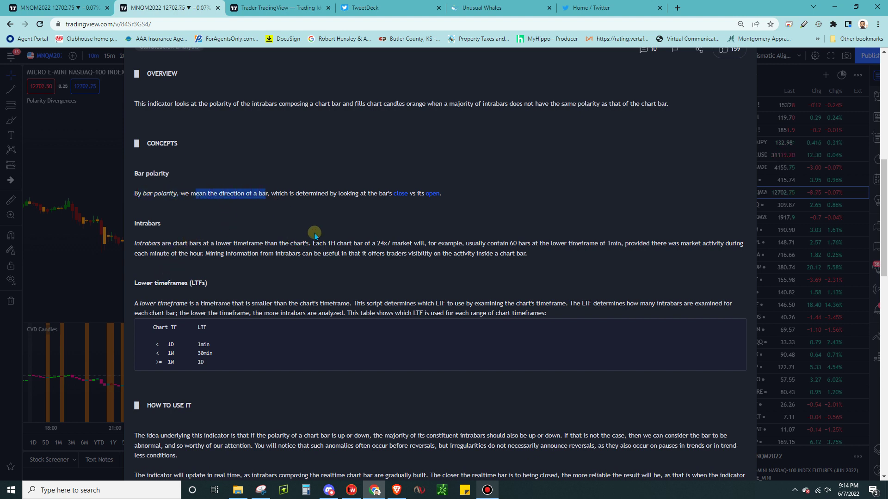
{"action": "left_click_drag", "start_coordinate": [376, 201], "coordinate": [410, 195]}
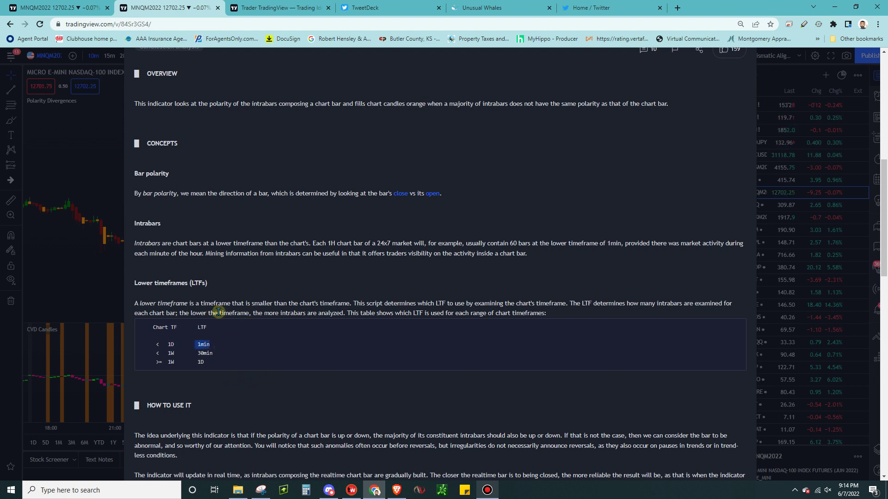
{"action": "scroll", "coordinate": [218, 312], "scroll_direction": "down", "scroll_amount": 4}
{"action": "left_click", "coordinate": [90, 150]}
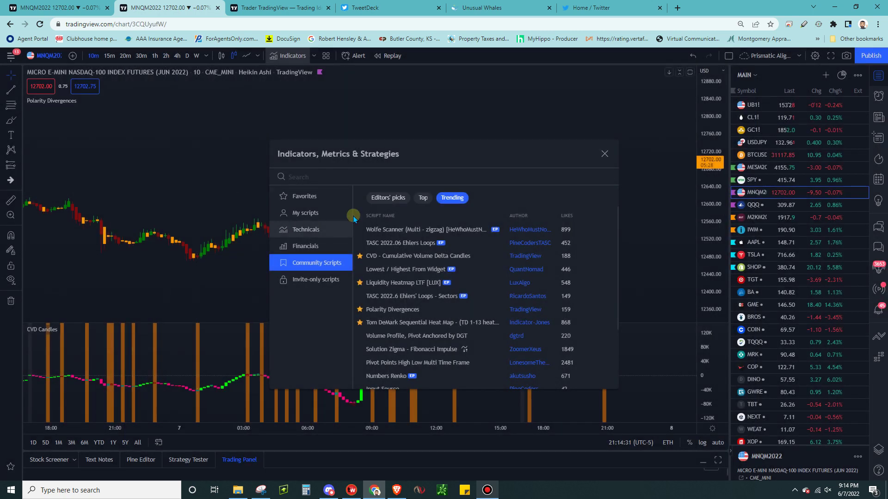
{"action": "left_click", "coordinate": [568, 131]}
Switch the chart from Heikin Ashi to regular candles and maximize the price pane.
{"action": "left_click_drag", "start_coordinate": [592, 227], "coordinate": [719, 212]}
{"action": "scroll", "coordinate": [577, 242], "scroll_direction": "up", "scroll_amount": 1}
{"action": "left_click_drag", "start_coordinate": [430, 218], "coordinate": [280, 143]}
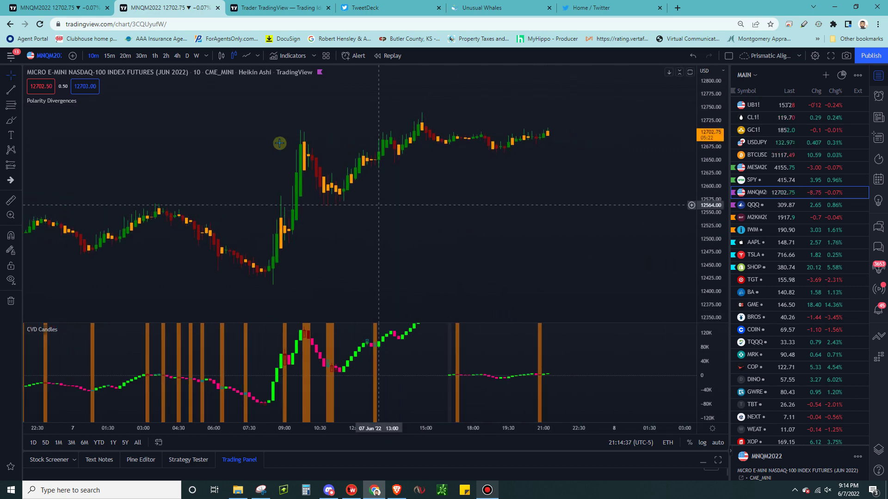
{"action": "scroll", "coordinate": [418, 198], "scroll_direction": "up", "scroll_amount": 5}
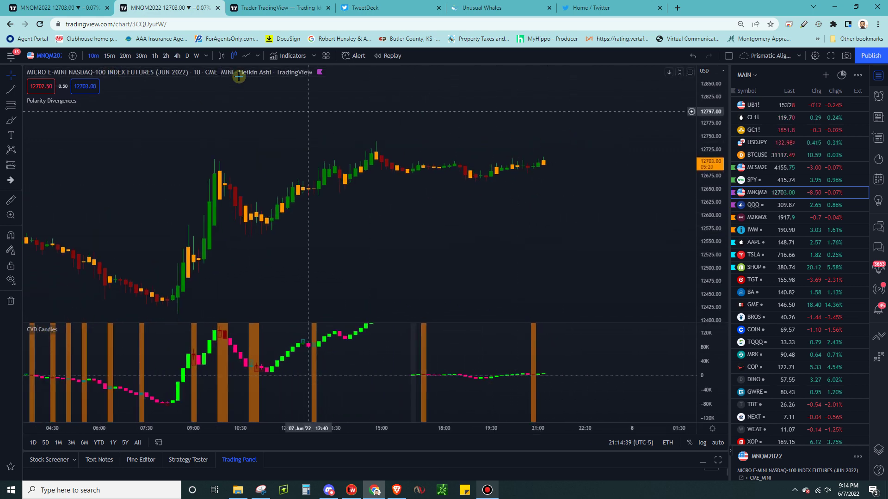
{"action": "left_click", "coordinate": [222, 56]}
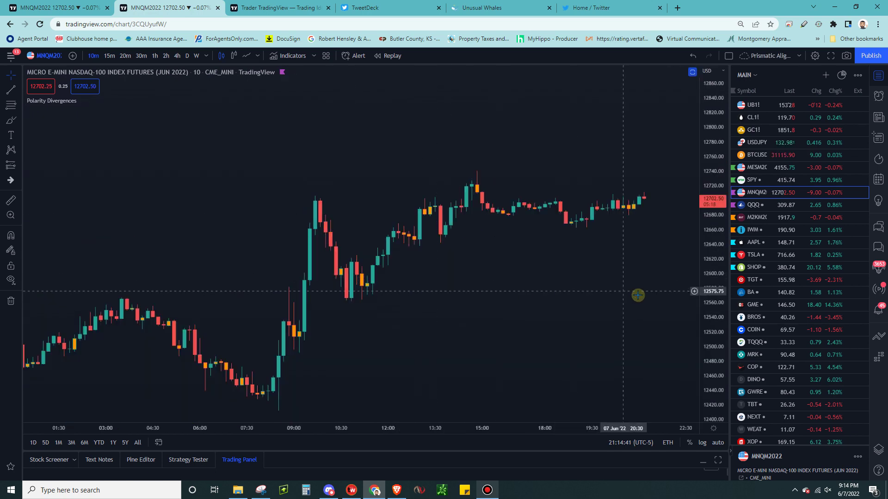
Examine the orange polarity divergence candles across the session on the maximized 10-minute price chart.
{"action": "left_click_drag", "start_coordinate": [638, 295], "coordinate": [557, 212]}
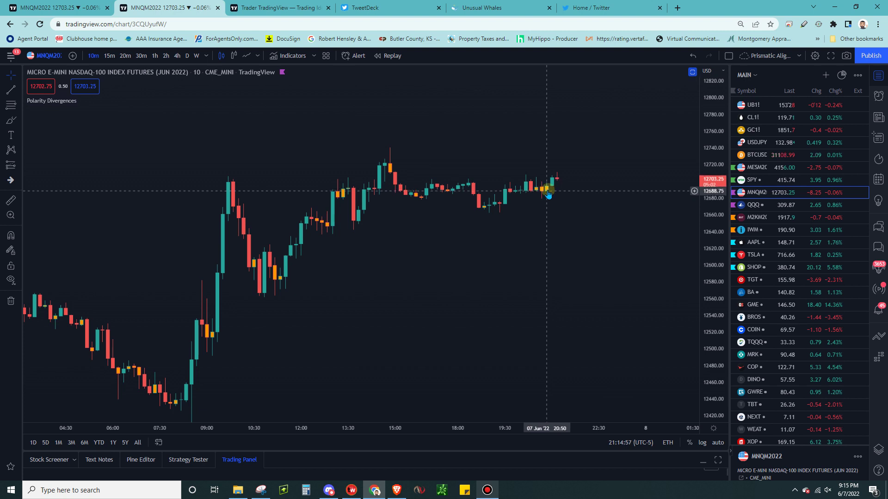
{"action": "left_click_drag", "start_coordinate": [514, 277], "coordinate": [571, 265]}
{"action": "left_click_drag", "start_coordinate": [712, 227], "coordinate": [710, 305]}
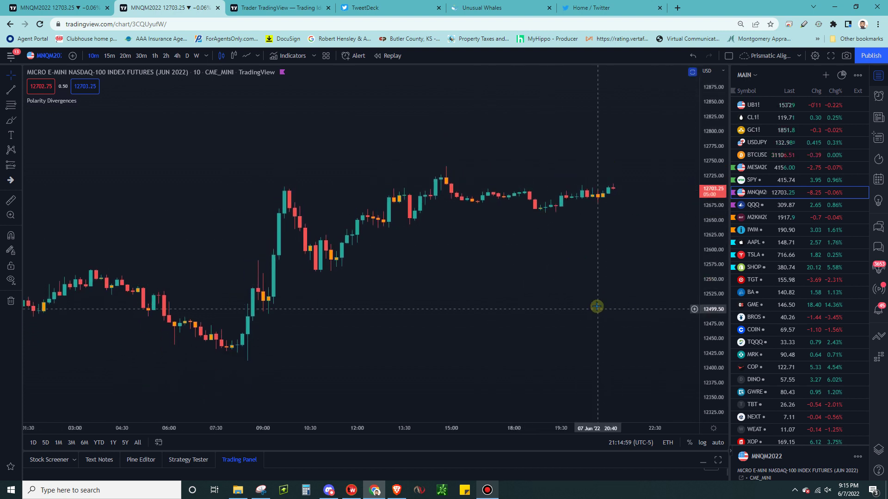
{"action": "scroll", "coordinate": [596, 306], "scroll_direction": "down", "scroll_amount": 1}
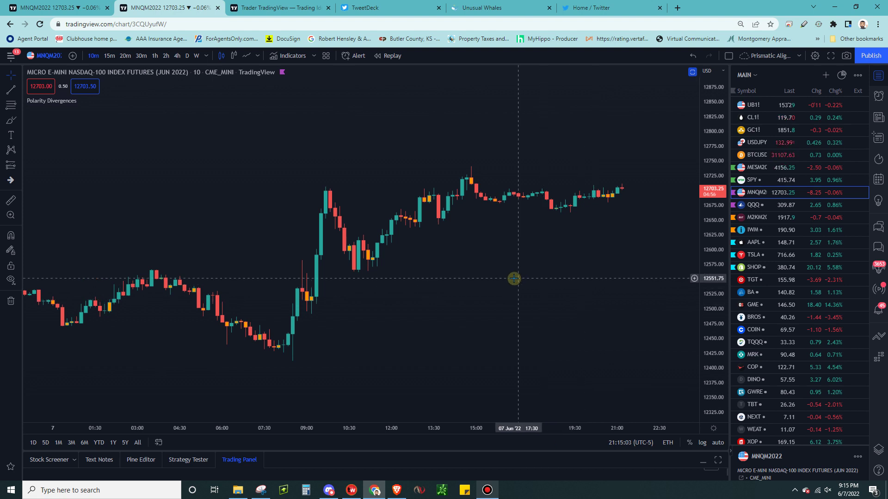
{"action": "scroll", "coordinate": [518, 282], "scroll_direction": "down", "scroll_amount": 1}
{"action": "scroll", "coordinate": [590, 304], "scroll_direction": "up", "scroll_amount": 2}
{"action": "left_click_drag", "start_coordinate": [513, 296], "coordinate": [554, 291]}
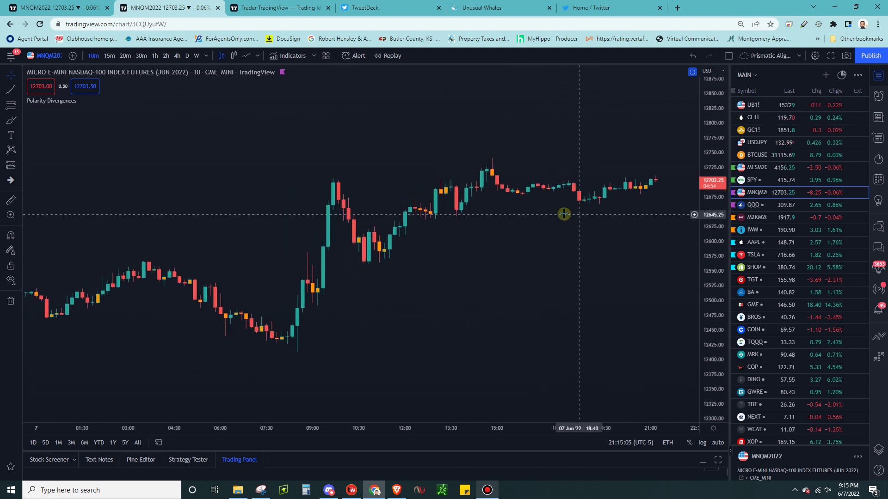
{"action": "mouse_move", "coordinate": [676, 298]}
{"action": "left_mouse_down"}
{"action": "mouse_move", "coordinate": [657, 300]}
{"action": "mouse_move", "coordinate": [666, 290]}
{"action": "left_mouse_up"}
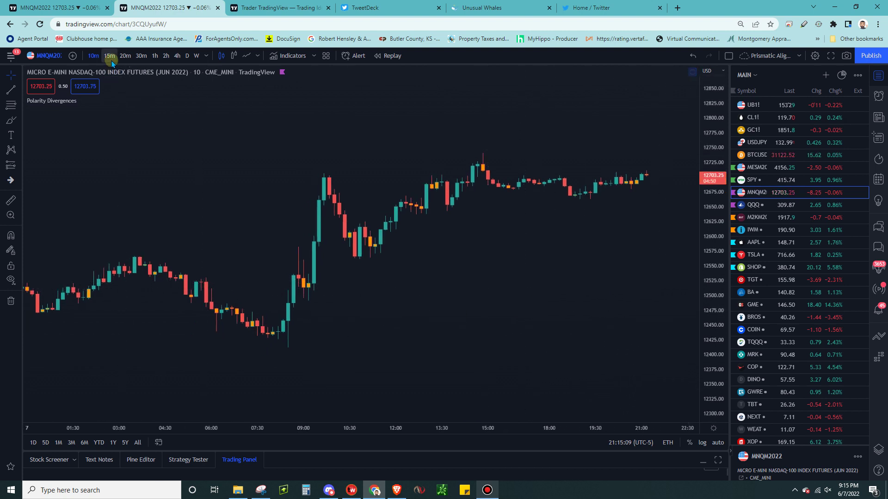
Restore the CVD Candles pane below the price chart and rescale it to show the most recent delta candles in detail.
{"action": "double_click", "coordinate": [472, 307]}
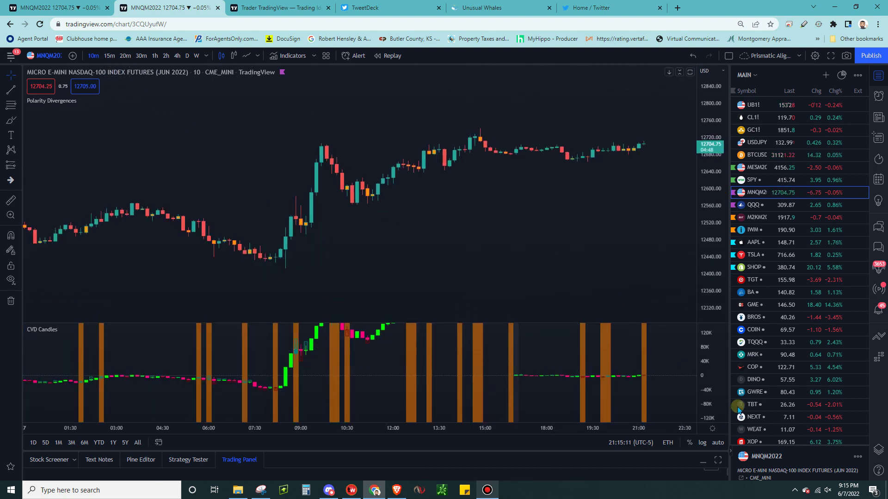
{"action": "left_click_drag", "start_coordinate": [714, 401], "coordinate": [710, 338]}
{"action": "left_click_drag", "start_coordinate": [661, 373], "coordinate": [656, 296]}
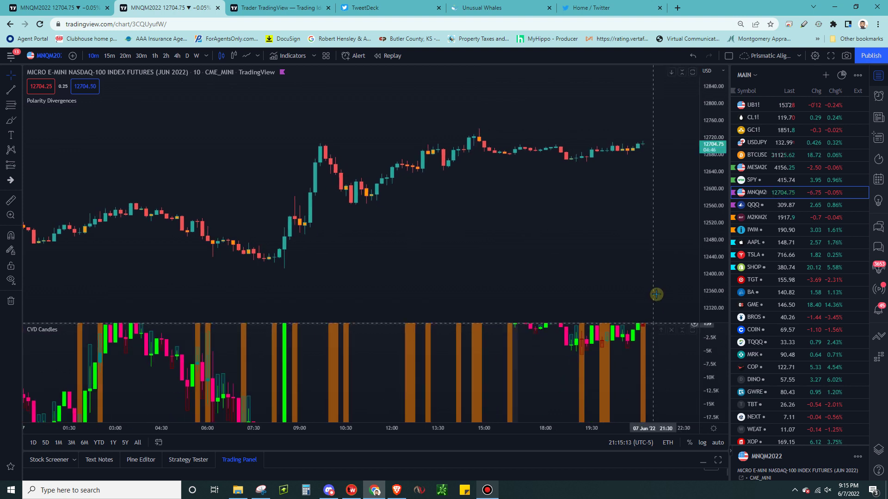
{"action": "left_click_drag", "start_coordinate": [711, 375], "coordinate": [711, 391]}
{"action": "left_click_drag", "start_coordinate": [670, 371], "coordinate": [674, 405]}
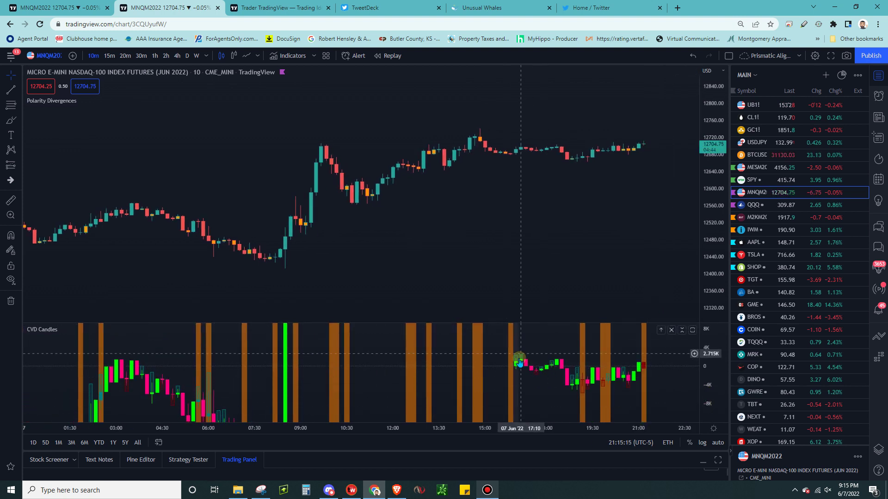
Compare the price candles with the CVD Candles and their orange divergence bands over the full 7 June session.
{"action": "left_click_drag", "start_coordinate": [629, 256], "coordinate": [628, 251]}
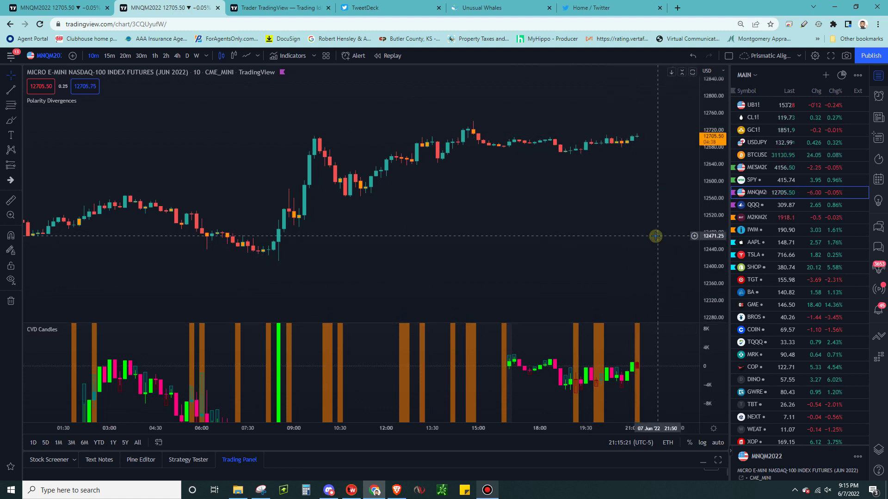
{"action": "scroll", "coordinate": [375, 340], "scroll_direction": "down", "scroll_amount": 3}
{"action": "left_click_drag", "start_coordinate": [720, 354], "coordinate": [712, 401]}
{"action": "left_click_drag", "start_coordinate": [546, 267], "coordinate": [554, 236]}
{"action": "left_click_drag", "start_coordinate": [332, 389], "coordinate": [333, 354]}
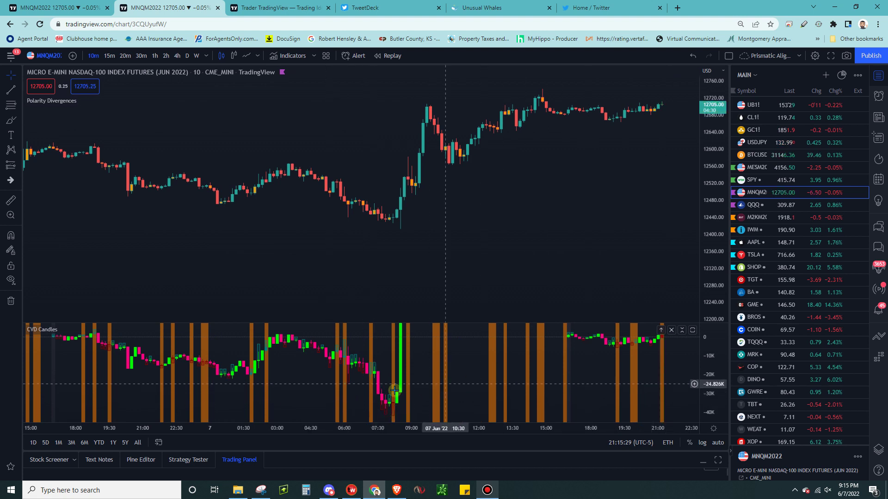
{"action": "scroll", "coordinate": [713, 365], "scroll_direction": "down", "scroll_amount": 10}
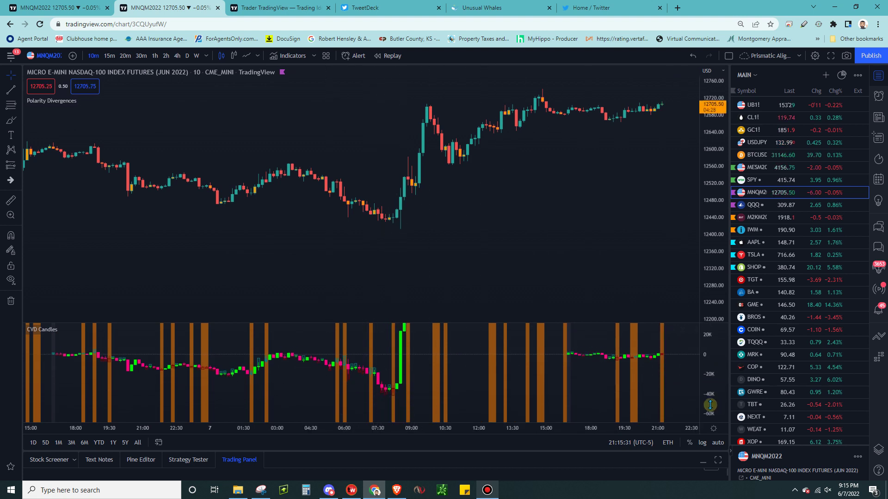
{"action": "left_click_drag", "start_coordinate": [548, 347], "coordinate": [539, 384]}
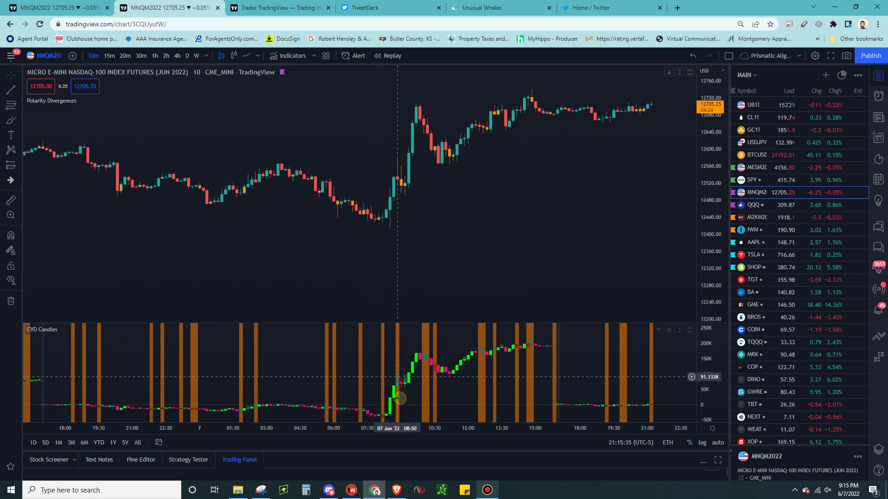
{"action": "left_click_drag", "start_coordinate": [444, 260], "coordinate": [461, 248]}
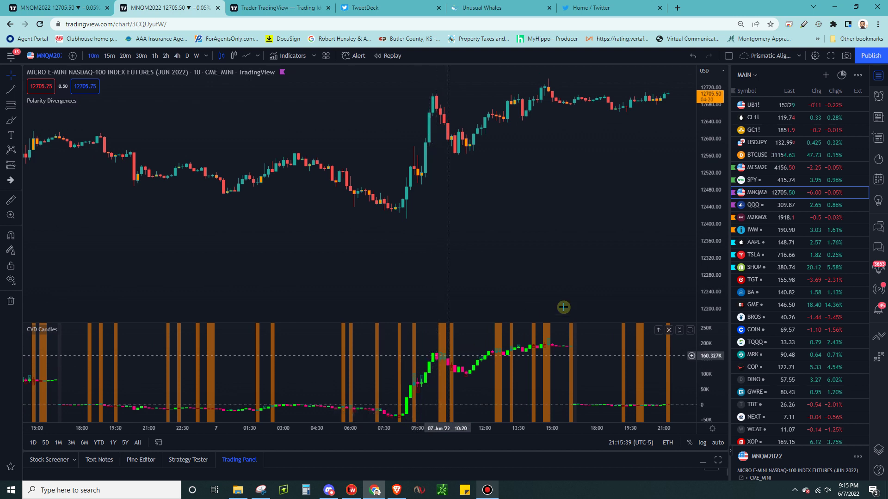
Find the indicators matching "technical" and add TradingView's community Technical Ratings script to the MNQM2022 chart.
{"action": "left_click_drag", "start_coordinate": [602, 360], "coordinate": [610, 343]}
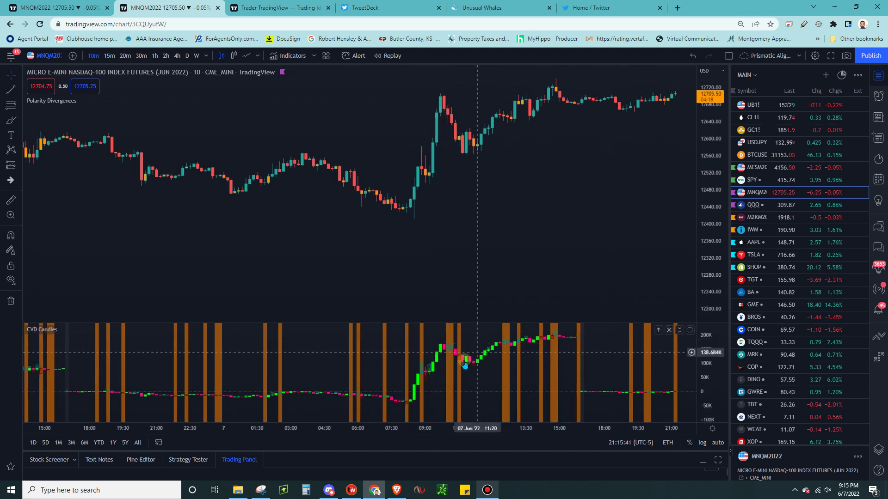
{"action": "left_click_drag", "start_coordinate": [493, 181], "coordinate": [504, 210]}
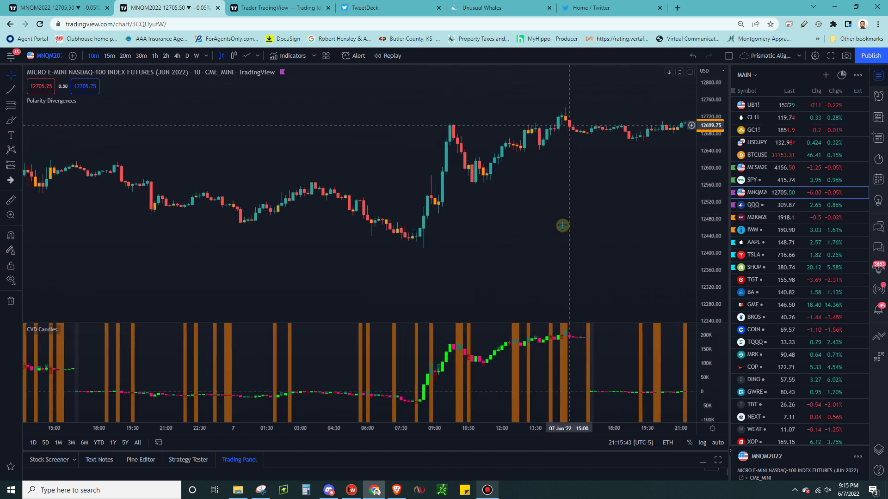
{"action": "left_click_drag", "start_coordinate": [583, 233], "coordinate": [516, 230]}
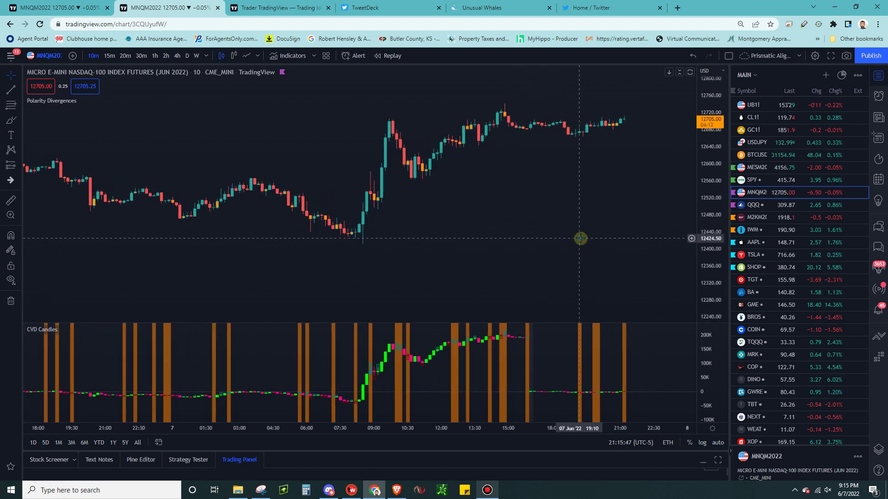
{"action": "left_click", "coordinate": [284, 56]}
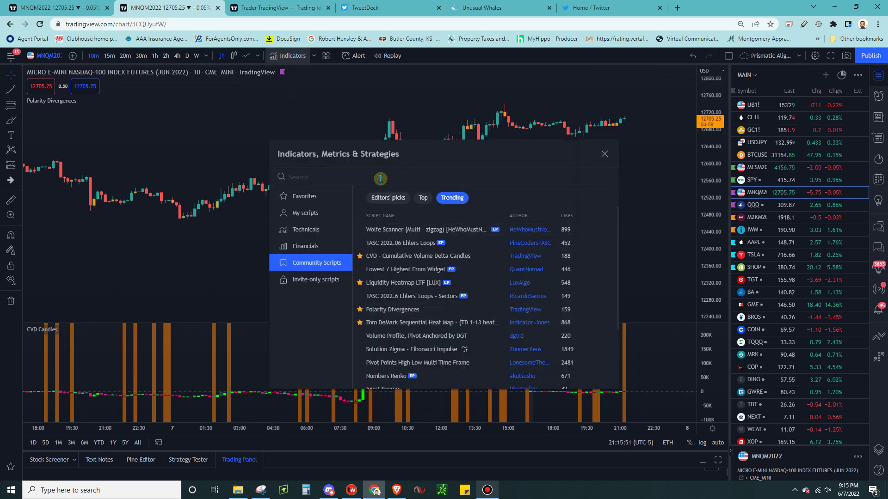
{"action": "type", "text": "techm"}
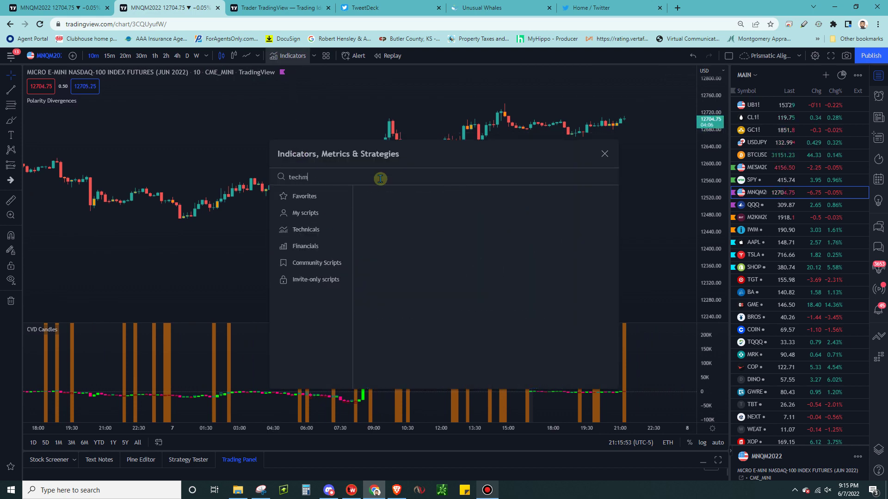
{"action": "key", "text": "BackSpace"}
{"action": "type", "text": "nical"}
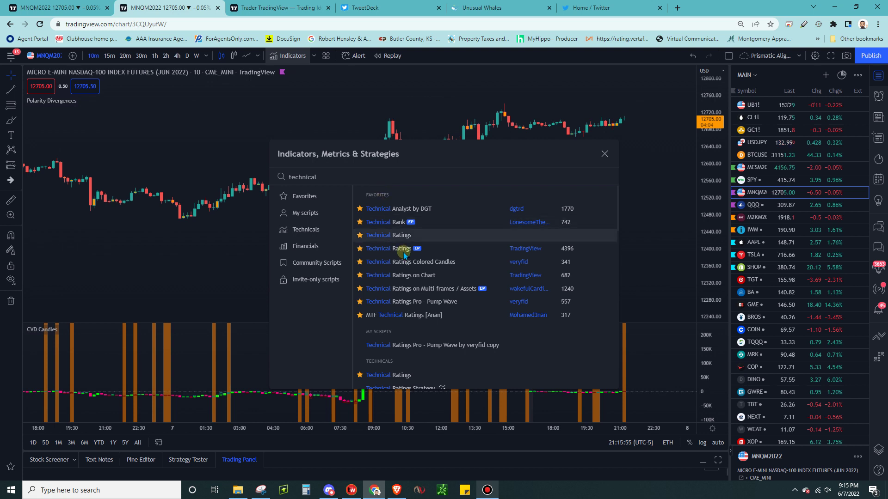
{"action": "left_click", "coordinate": [460, 252]}
{"action": "left_click", "coordinate": [602, 154]}
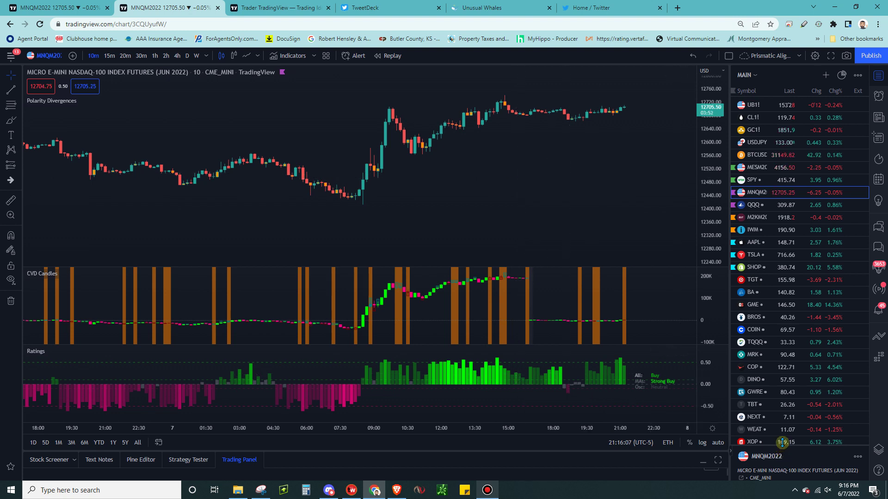
Load the TSLA chart from the watchlist and bring its Technicals gauge into view in the symbol details.
{"action": "left_click_drag", "start_coordinate": [781, 443], "coordinate": [769, 212]}
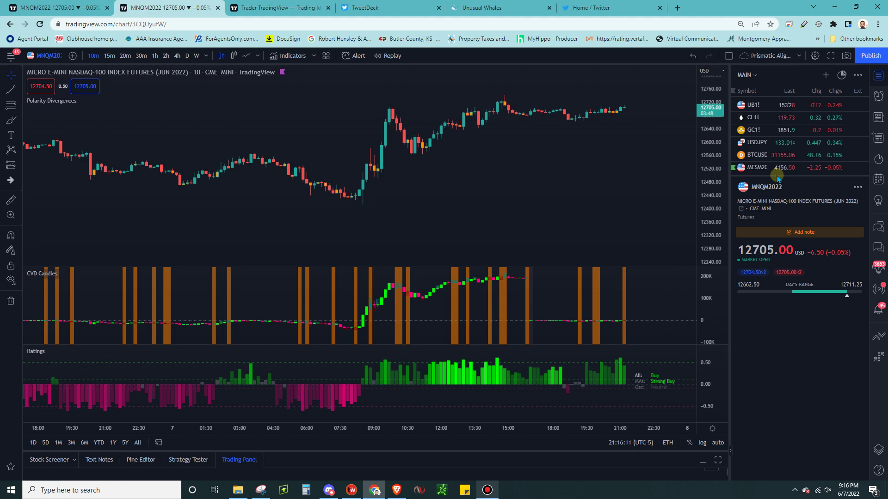
{"action": "left_click_drag", "start_coordinate": [777, 196], "coordinate": [781, 395]}
{"action": "left_click", "coordinate": [754, 254]}
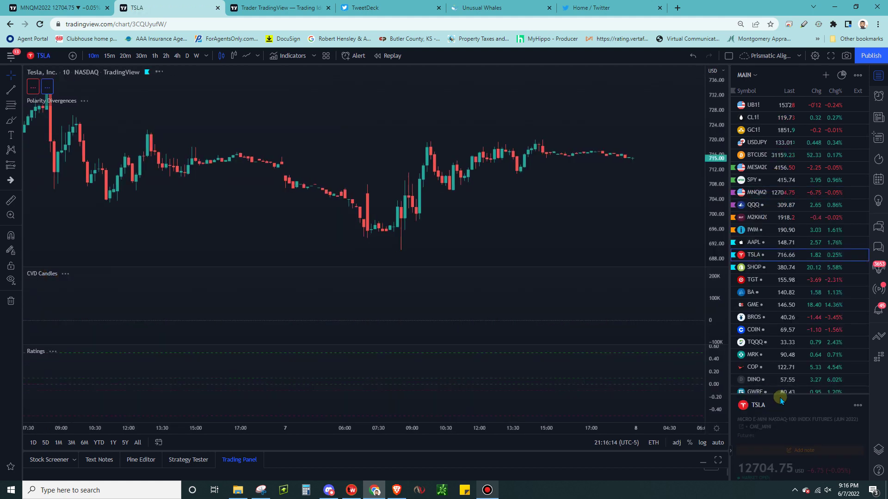
{"action": "scroll", "coordinate": [781, 394], "scroll_direction": "down", "scroll_amount": 10}
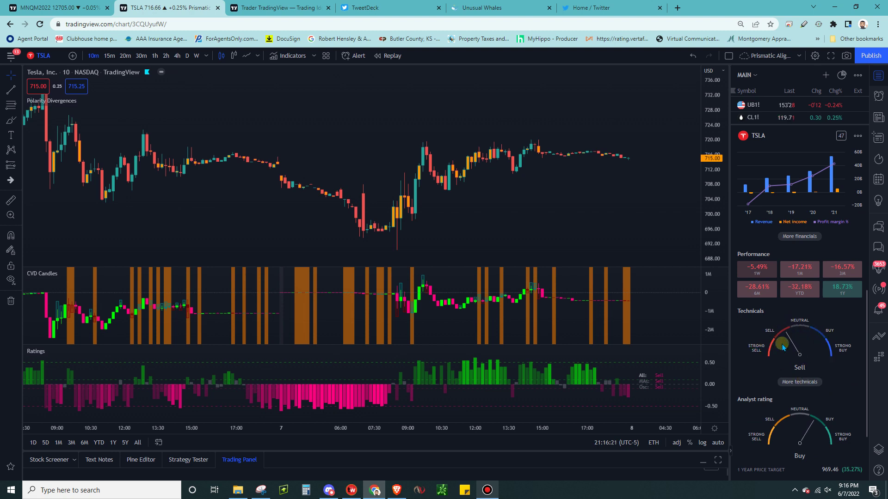
Open Tesla's full technical analysis summary and review its oscillators, moving averages and pivots.
{"action": "left_click", "coordinate": [807, 383]}
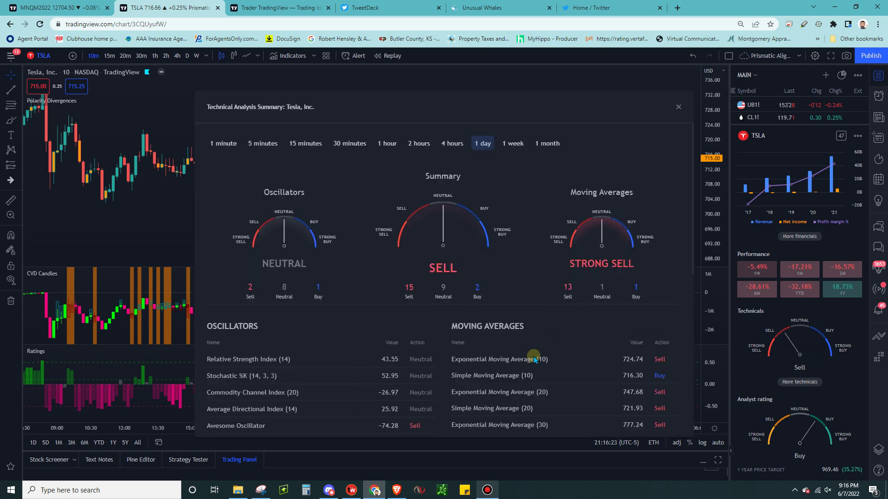
{"action": "scroll", "coordinate": [342, 301], "scroll_direction": "down", "scroll_amount": 1}
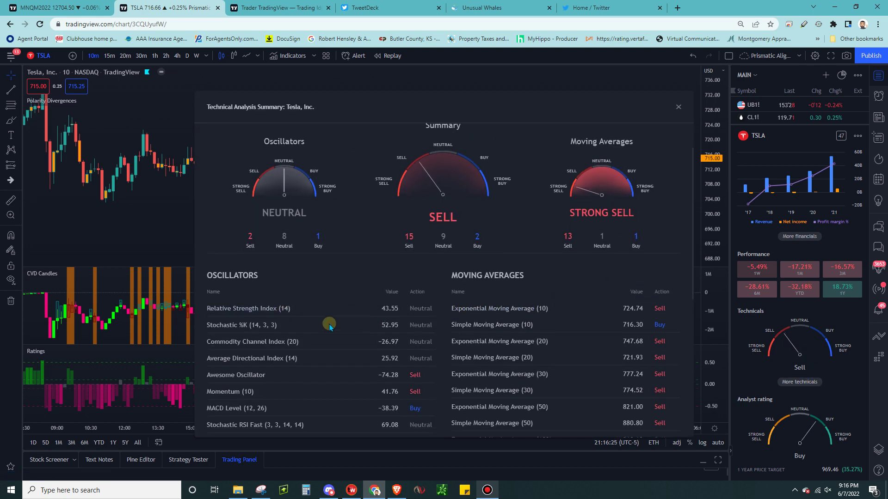
{"action": "scroll", "coordinate": [284, 333], "scroll_direction": "down", "scroll_amount": 1}
{"action": "scroll", "coordinate": [355, 347], "scroll_direction": "down", "scroll_amount": 1}
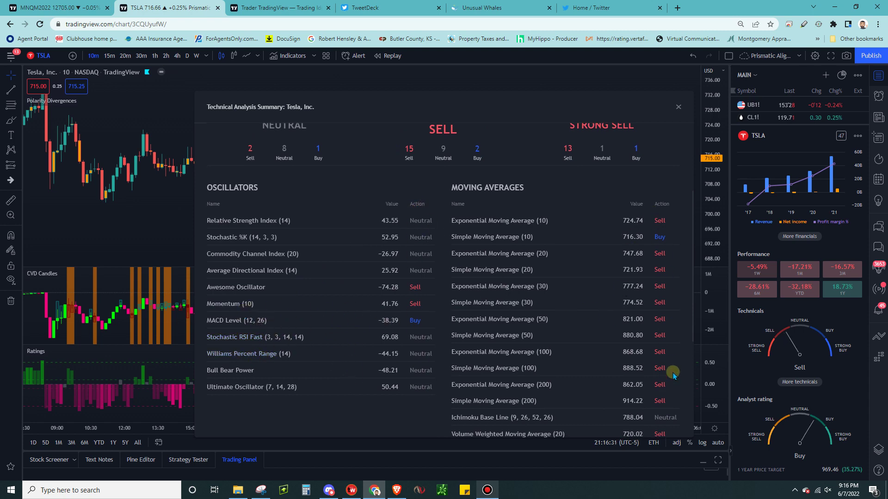
{"action": "scroll", "coordinate": [647, 346], "scroll_direction": "down", "scroll_amount": 4}
{"action": "scroll", "coordinate": [571, 363], "scroll_direction": "up", "scroll_amount": 4}
{"action": "scroll", "coordinate": [535, 363], "scroll_direction": "down", "scroll_amount": 4}
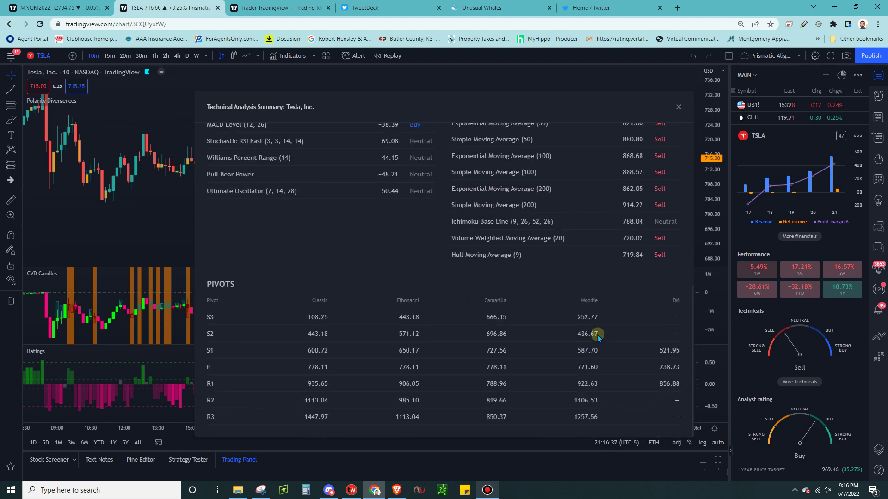
{"action": "scroll", "coordinate": [578, 331], "scroll_direction": "up", "scroll_amount": 7}
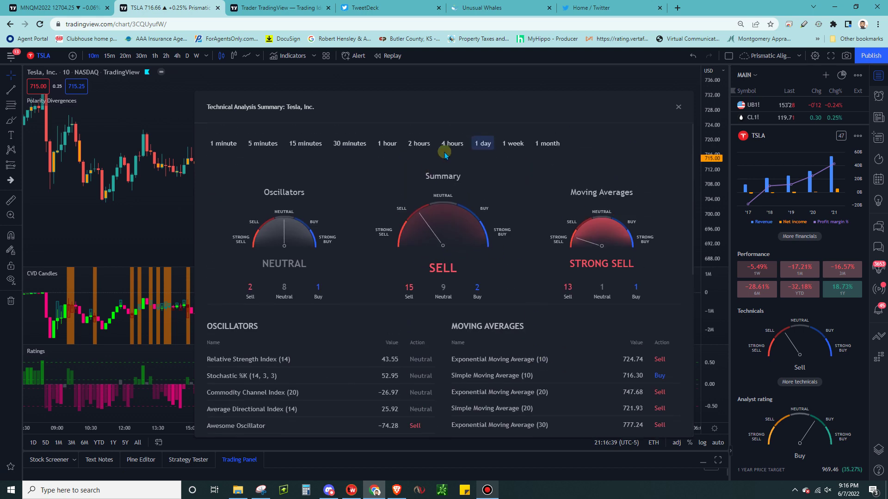
Check Tesla's technical summary on the 4 hours and 15 minutes timeframes, and close it.
{"action": "left_click", "coordinate": [455, 141]}
{"action": "left_click", "coordinate": [315, 143]}
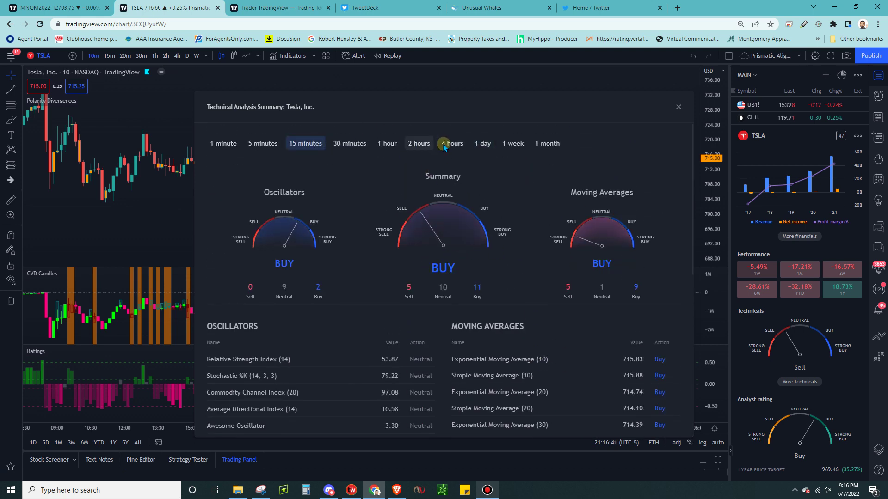
{"action": "left_click", "coordinate": [683, 103]}
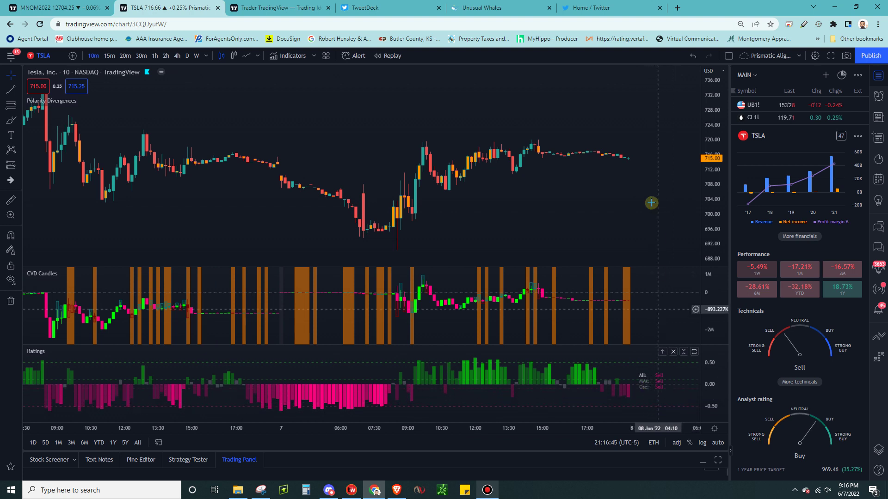
Reopen Tesla's detailed technicals to review the oscillator and moving average lists behind the Ratings pane, and return to the chart.
{"action": "left_click_drag", "start_coordinate": [658, 199], "coordinate": [675, 197]}
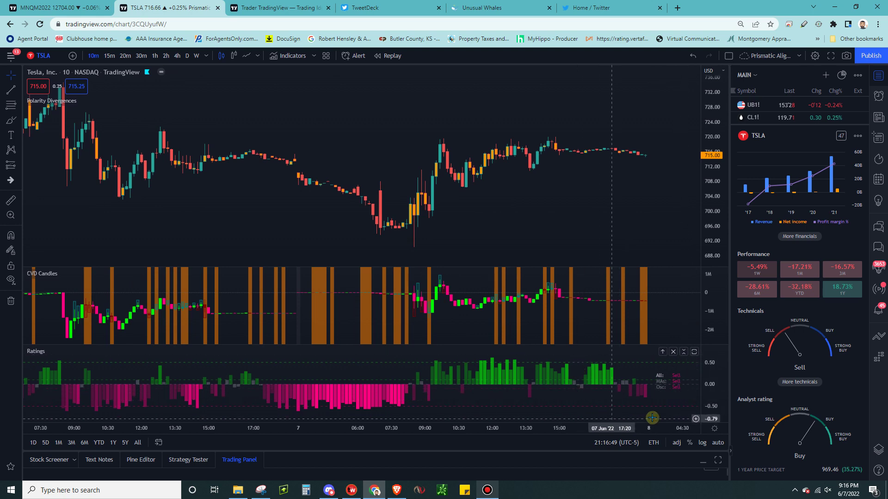
{"action": "left_click", "coordinate": [816, 387]}
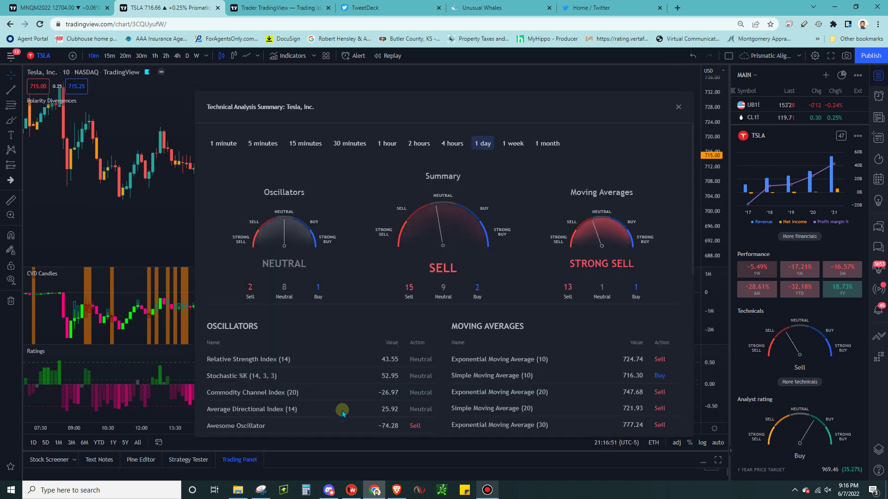
{"action": "scroll", "coordinate": [356, 300], "scroll_direction": "down", "scroll_amount": 3}
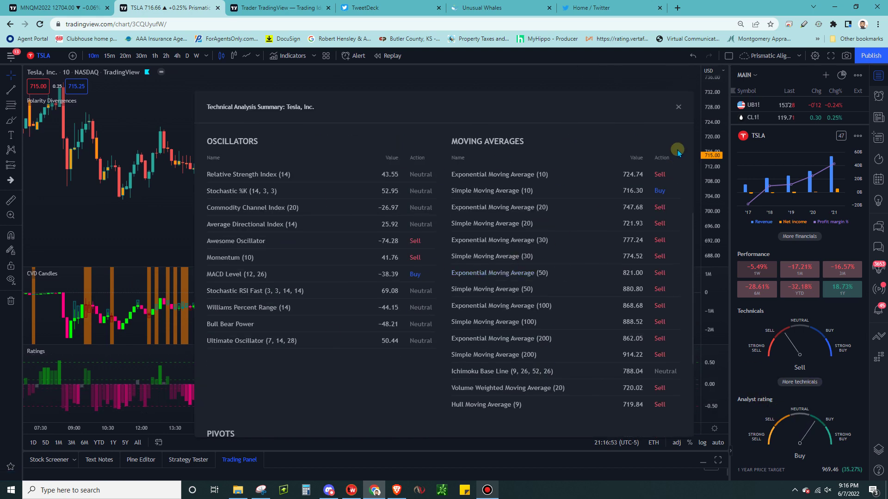
{"action": "scroll", "coordinate": [674, 148], "scroll_direction": "up", "scroll_amount": 3}
{"action": "left_click", "coordinate": [679, 108]}
{"action": "left_click_drag", "start_coordinate": [661, 329], "coordinate": [649, 330]}
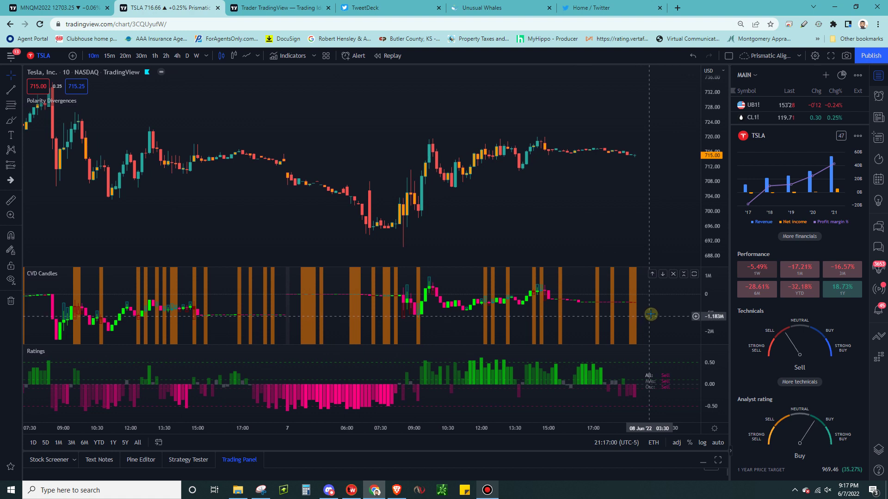
Switch the 10-minute TSLA chart from regular candles to Heikin Ashi.
{"action": "left_click_drag", "start_coordinate": [630, 188], "coordinate": [631, 182]}
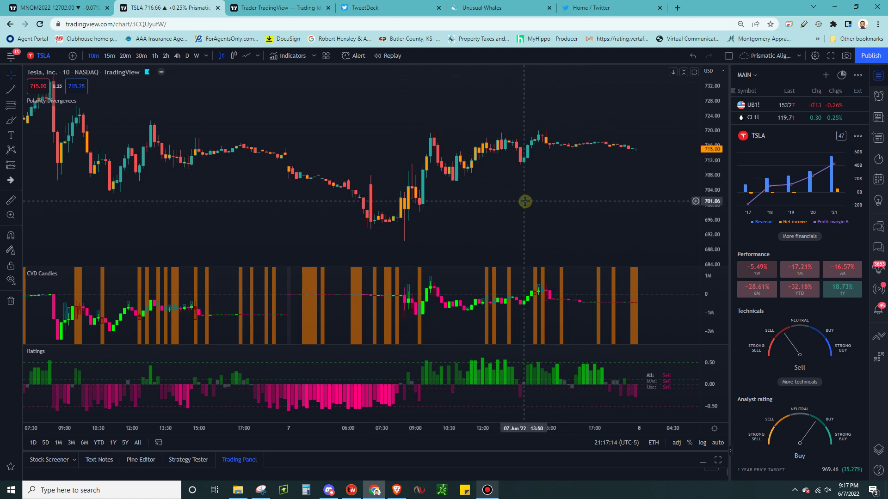
{"action": "left_click", "coordinate": [234, 55]}
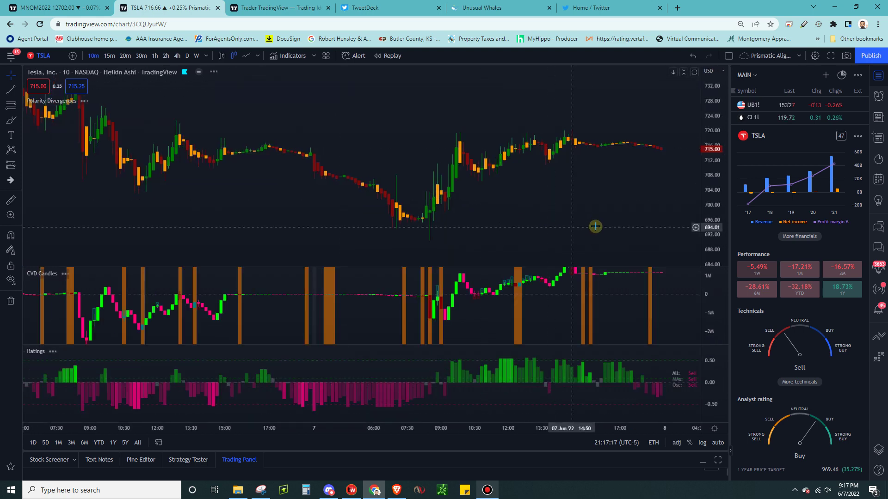
{"action": "left_click_drag", "start_coordinate": [607, 228], "coordinate": [573, 222]}
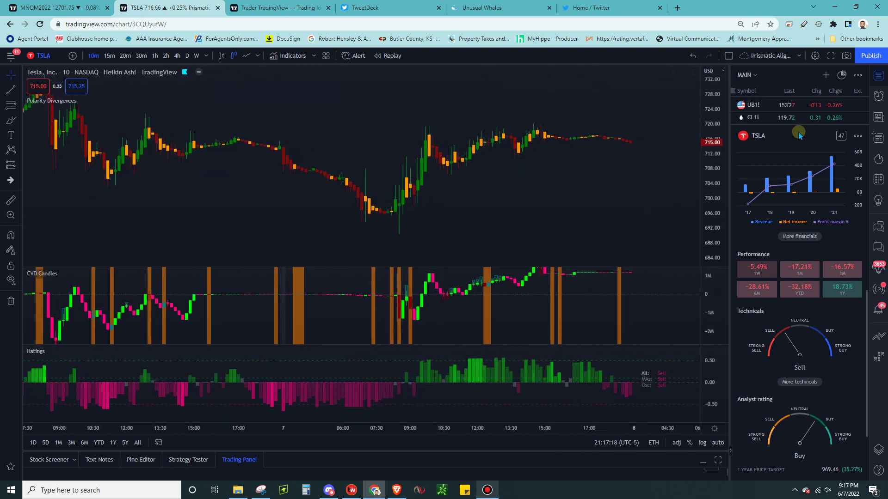
Enlarge the watchlist, load the MNQM2022 chart again, and rescale the CVD Candles pane around its most recent candles.
{"action": "left_click_drag", "start_coordinate": [798, 132], "coordinate": [798, 415]}
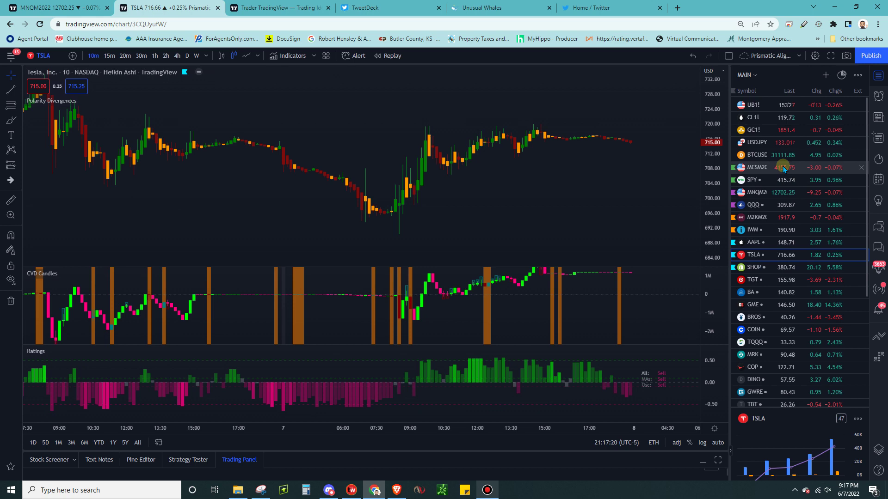
{"action": "left_click", "coordinate": [792, 193]}
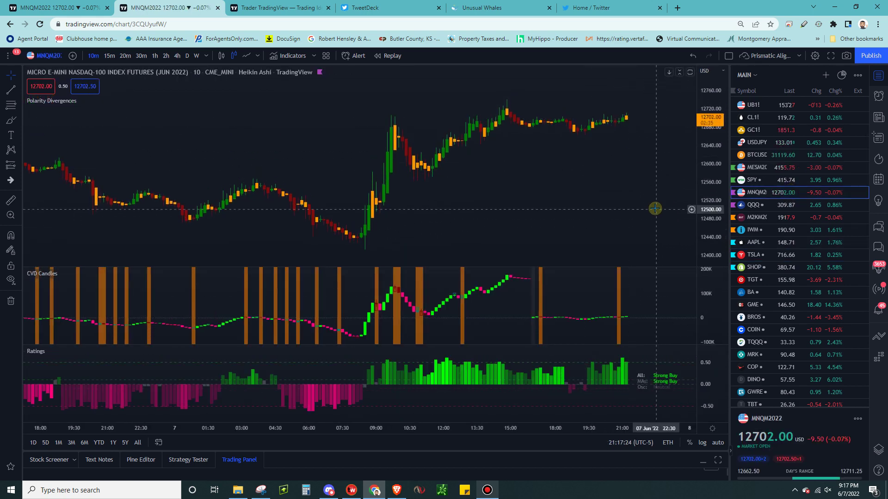
{"action": "left_click_drag", "start_coordinate": [711, 317], "coordinate": [709, 285]}
{"action": "left_click_drag", "start_coordinate": [652, 314], "coordinate": [656, 256]}
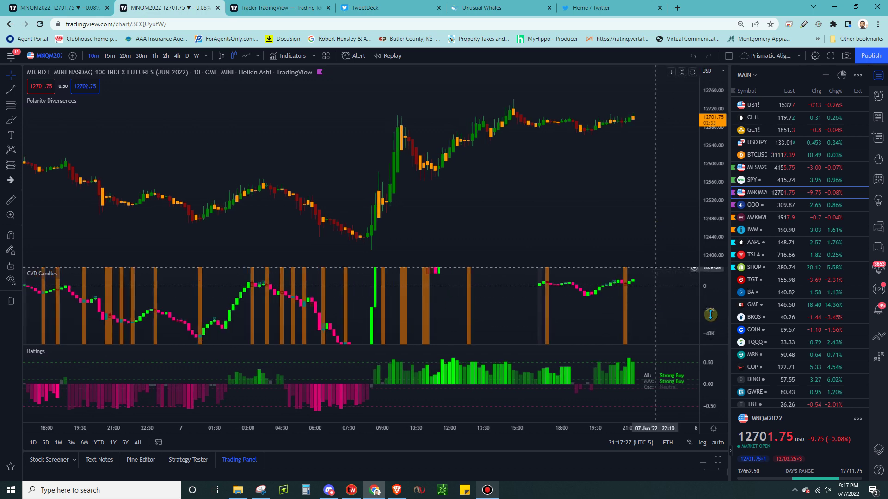
{"action": "left_click_drag", "start_coordinate": [711, 313], "coordinate": [711, 281]}
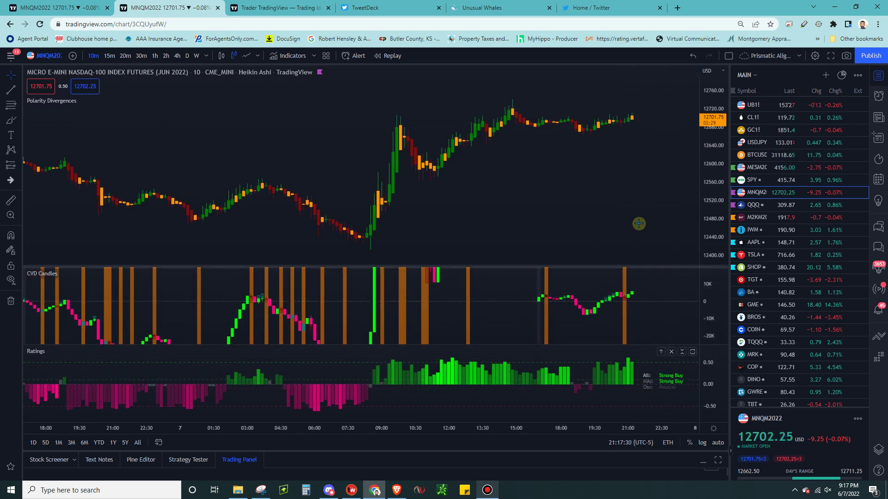
{"action": "left_click_drag", "start_coordinate": [638, 224], "coordinate": [615, 225]}
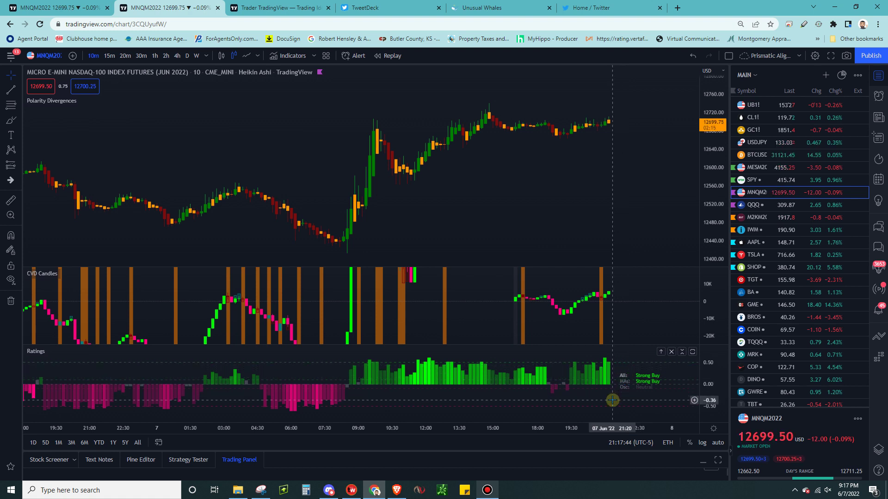
Search the indicators for "rollin" and add TradingView's Rolling VWAP to the MNQM2022 chart.
{"action": "left_click", "coordinate": [278, 57]}
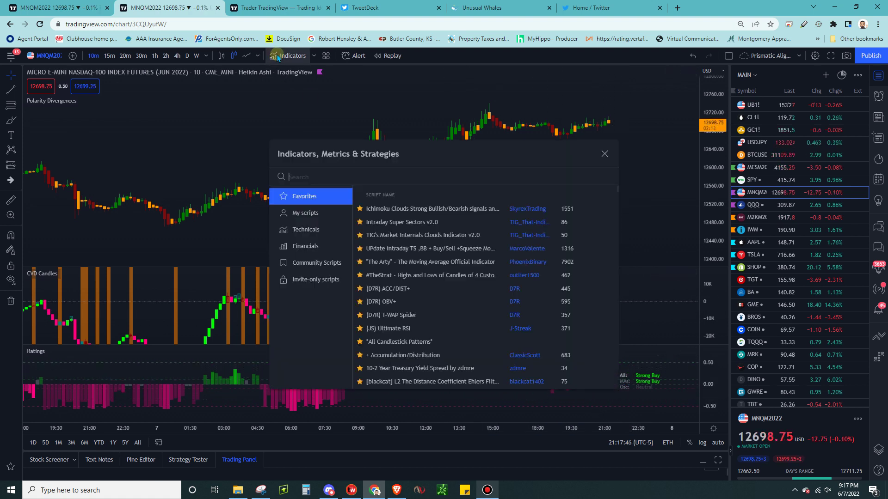
{"action": "type", "text": "rollin"}
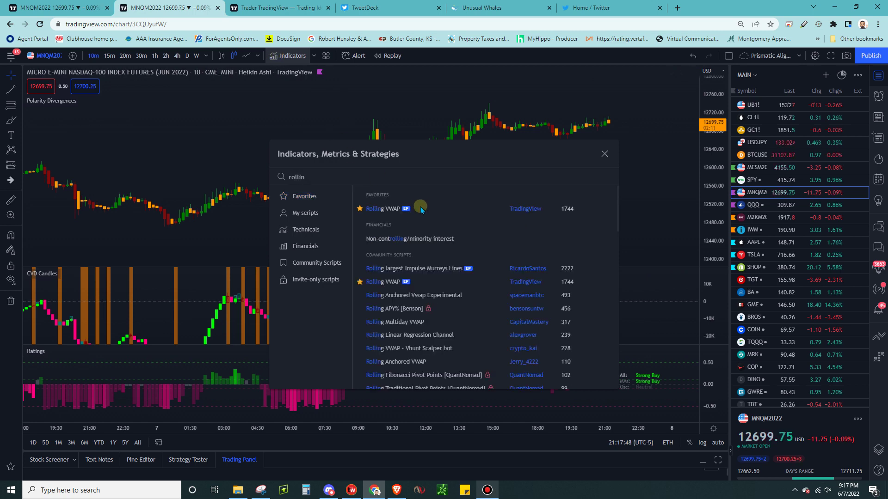
{"action": "left_click", "coordinate": [410, 211]}
{"action": "left_click", "coordinate": [604, 154]}
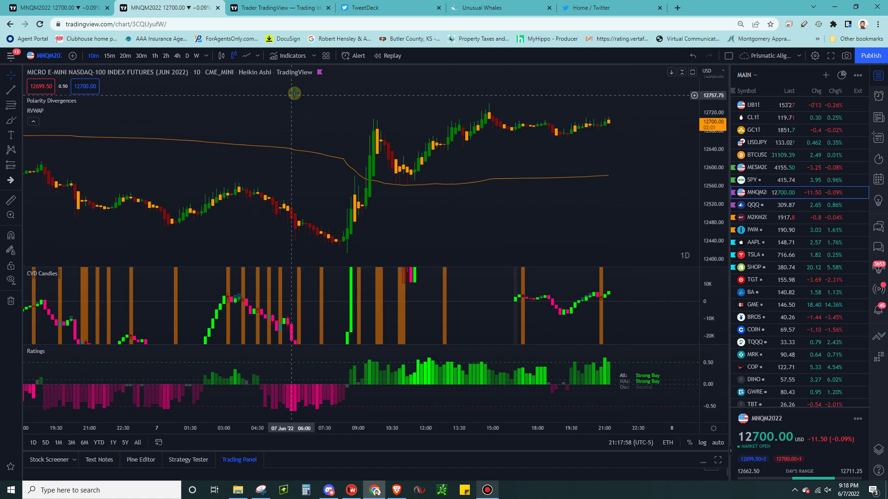
Enable the Upper Band and Lower Band in the Rolling VWAP's style settings.
{"action": "left_click", "coordinate": [258, 146]}
{"action": "double_click", "coordinate": [379, 183]}
{"action": "left_click", "coordinate": [400, 221]}
{"action": "left_click", "coordinate": [399, 242]}
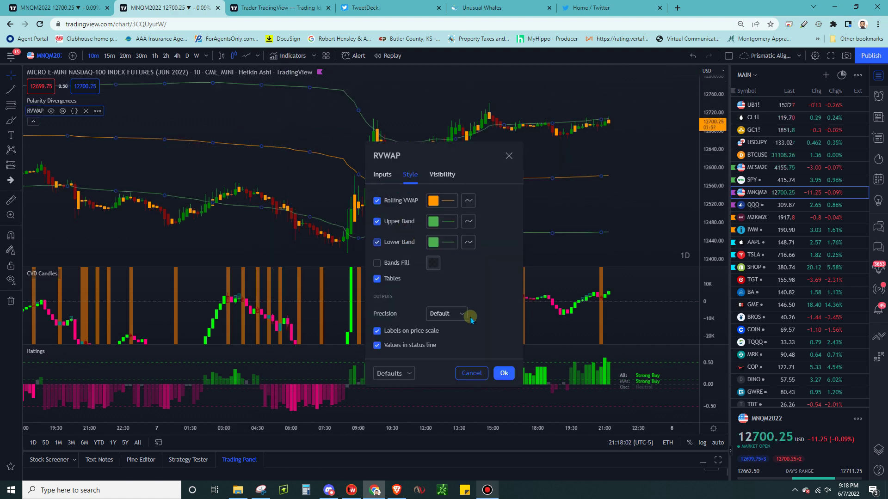
{"action": "left_click", "coordinate": [505, 372]}
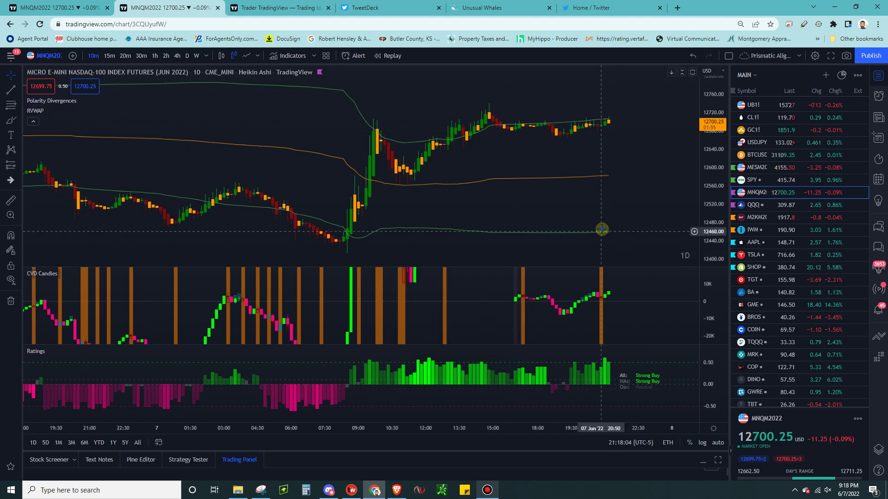
Add the Periodic Volume Profile from the technical volume profile indicators to the MNQM2022 chart.
{"action": "left_click_drag", "start_coordinate": [639, 226], "coordinate": [631, 217]}
{"action": "left_click", "coordinate": [289, 56]}
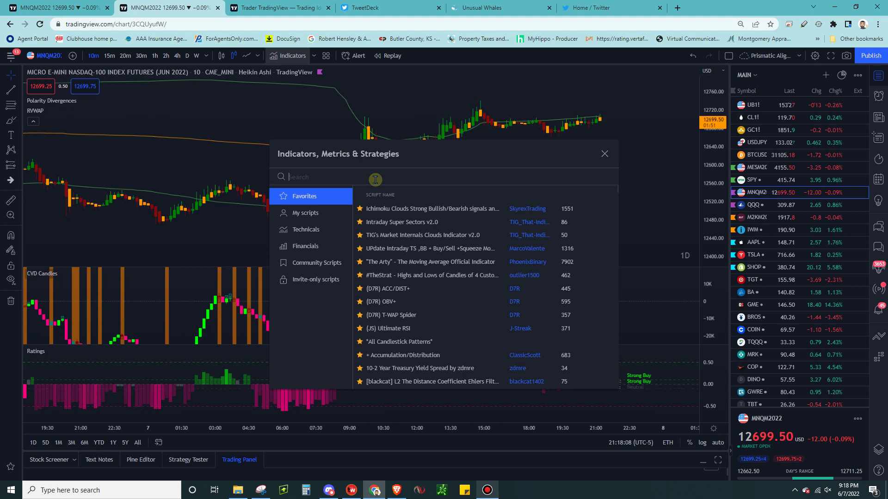
{"action": "left_click", "coordinate": [336, 227]}
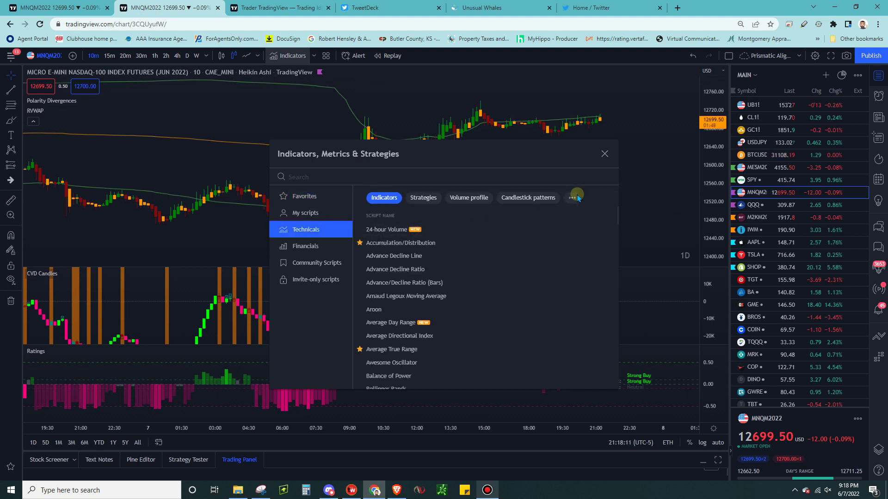
{"action": "left_click", "coordinate": [469, 198]}
{"action": "left_click", "coordinate": [402, 243]}
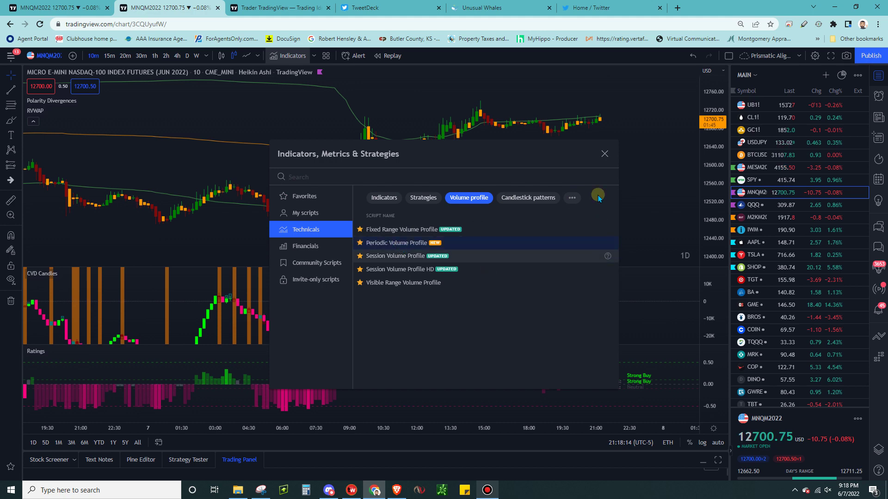
{"action": "left_click", "coordinate": [604, 153]}
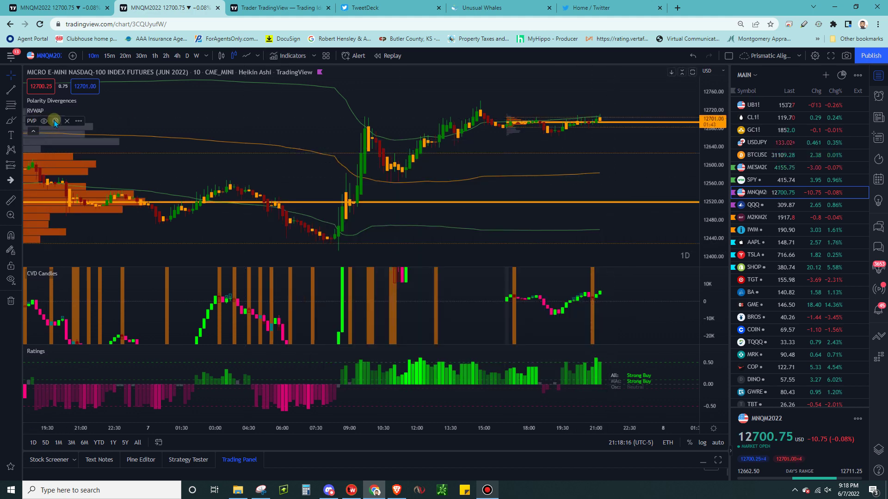
Set the Periodic Volume Profile's period to 20 bars and apply the settings.
{"action": "left_click", "coordinate": [55, 121]}
{"action": "left_click", "coordinate": [383, 101]}
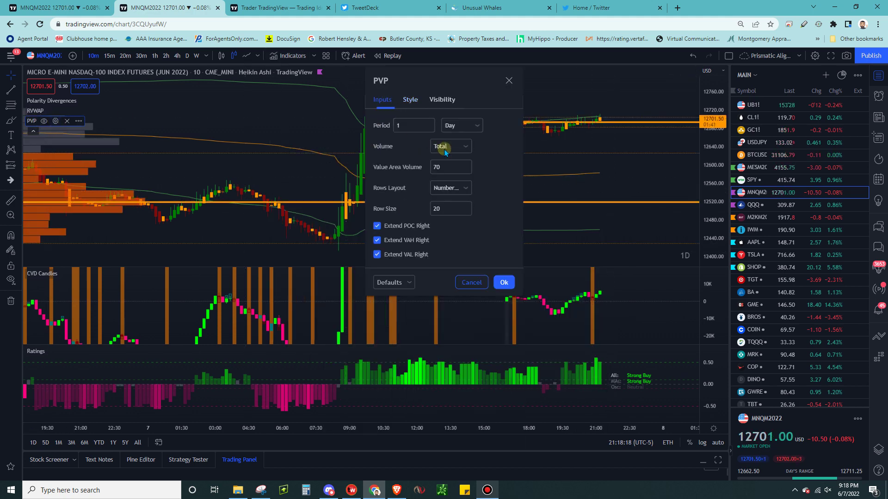
{"action": "left_click", "coordinate": [470, 129]}
{"action": "left_click", "coordinate": [451, 139]}
{"action": "double_click", "coordinate": [418, 124]}
{"action": "type", "text": "20"}
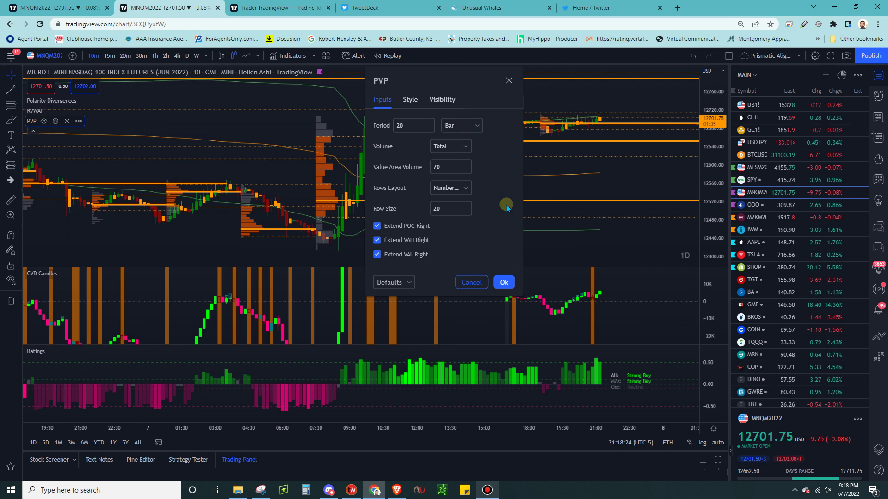
{"action": "left_click", "coordinate": [504, 282]}
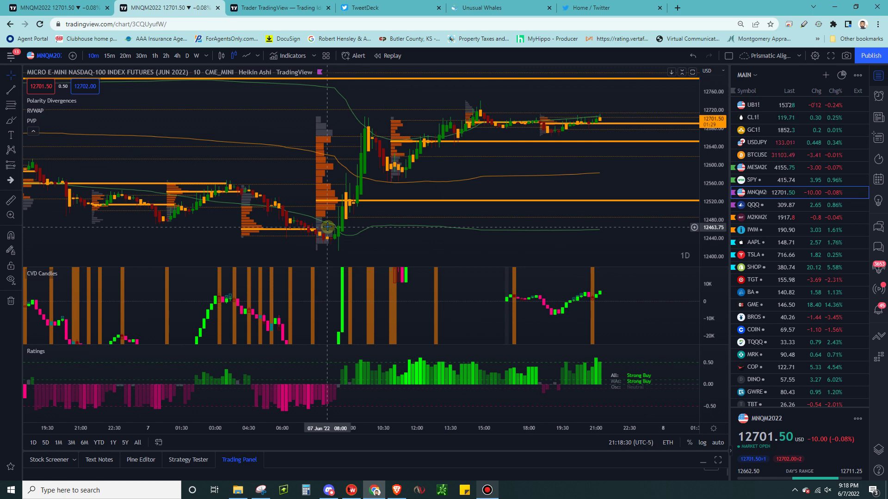
Examine the 20-bar volume profiles and their extended levels against the Rolling VWAP bands around the recent MNQM2022 candles.
{"action": "scroll", "coordinate": [541, 198], "scroll_direction": "up", "scroll_amount": 1}
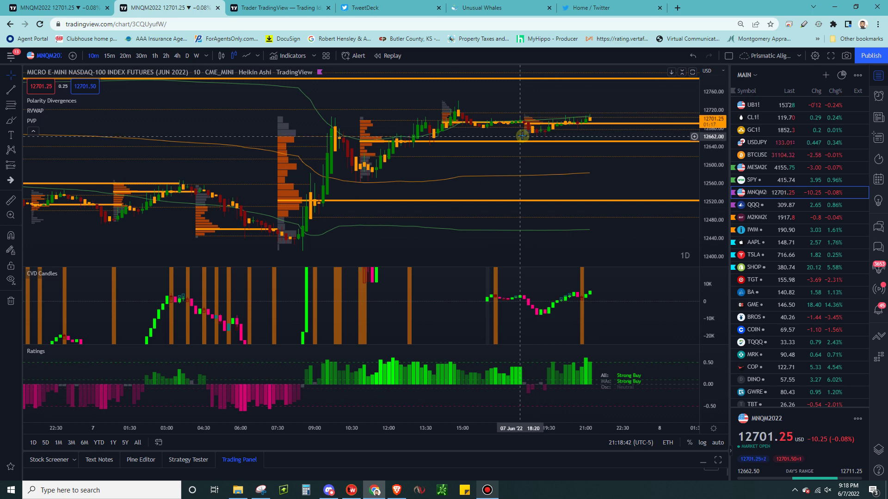
{"action": "left_click_drag", "start_coordinate": [664, 182], "coordinate": [665, 184]}
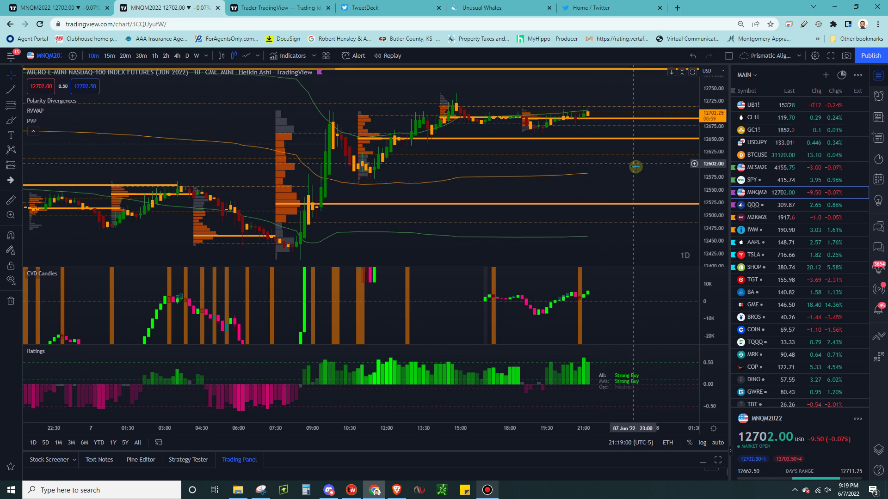
{"action": "left_click_drag", "start_coordinate": [636, 166], "coordinate": [650, 175]}
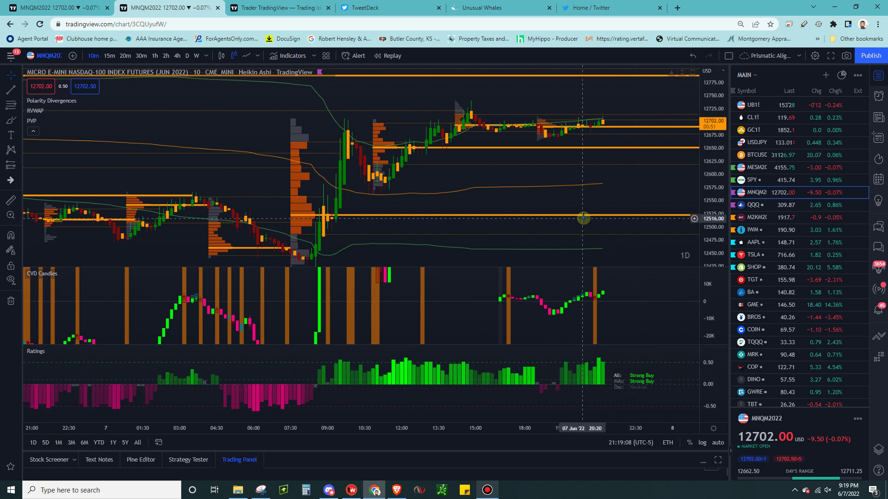
{"action": "left_click_drag", "start_coordinate": [617, 171], "coordinate": [636, 185]}
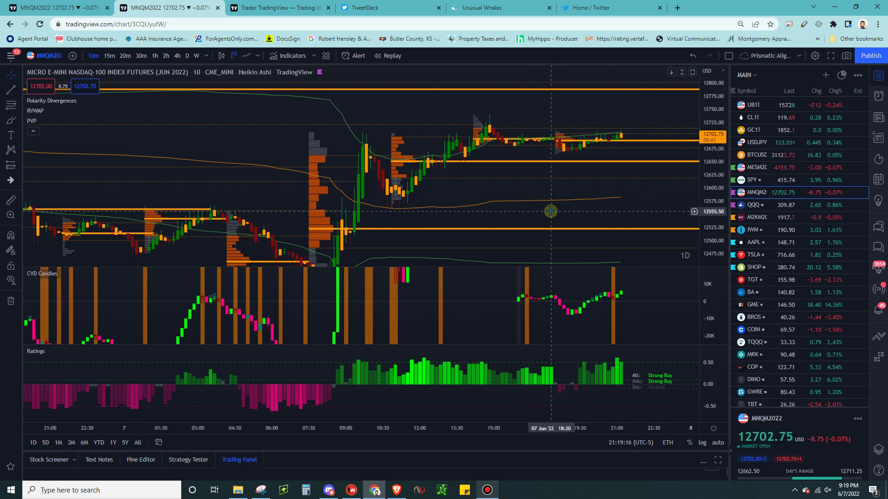
{"action": "left_click", "coordinate": [487, 490]}
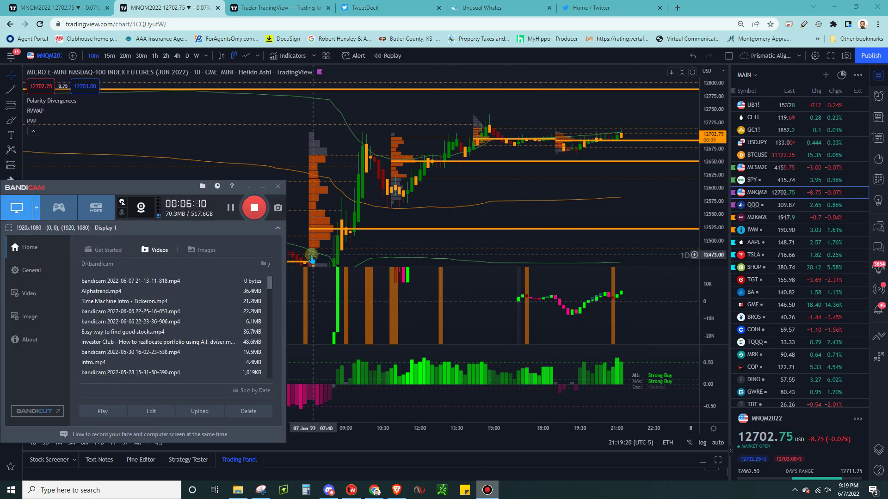